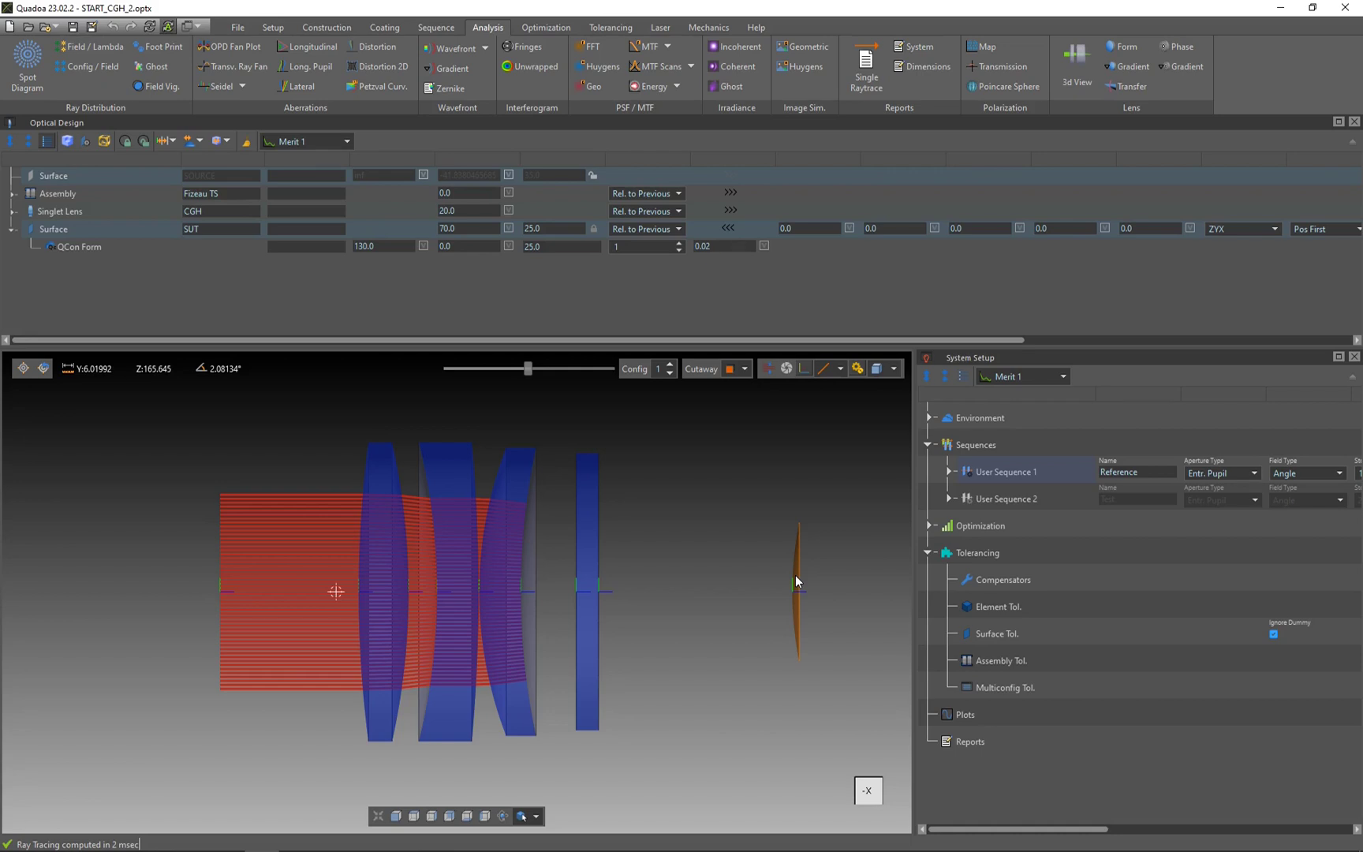
Collapse User Sequence 1 and show User Sequence 2's rays in the layout.
click(948, 470)
click(967, 526)
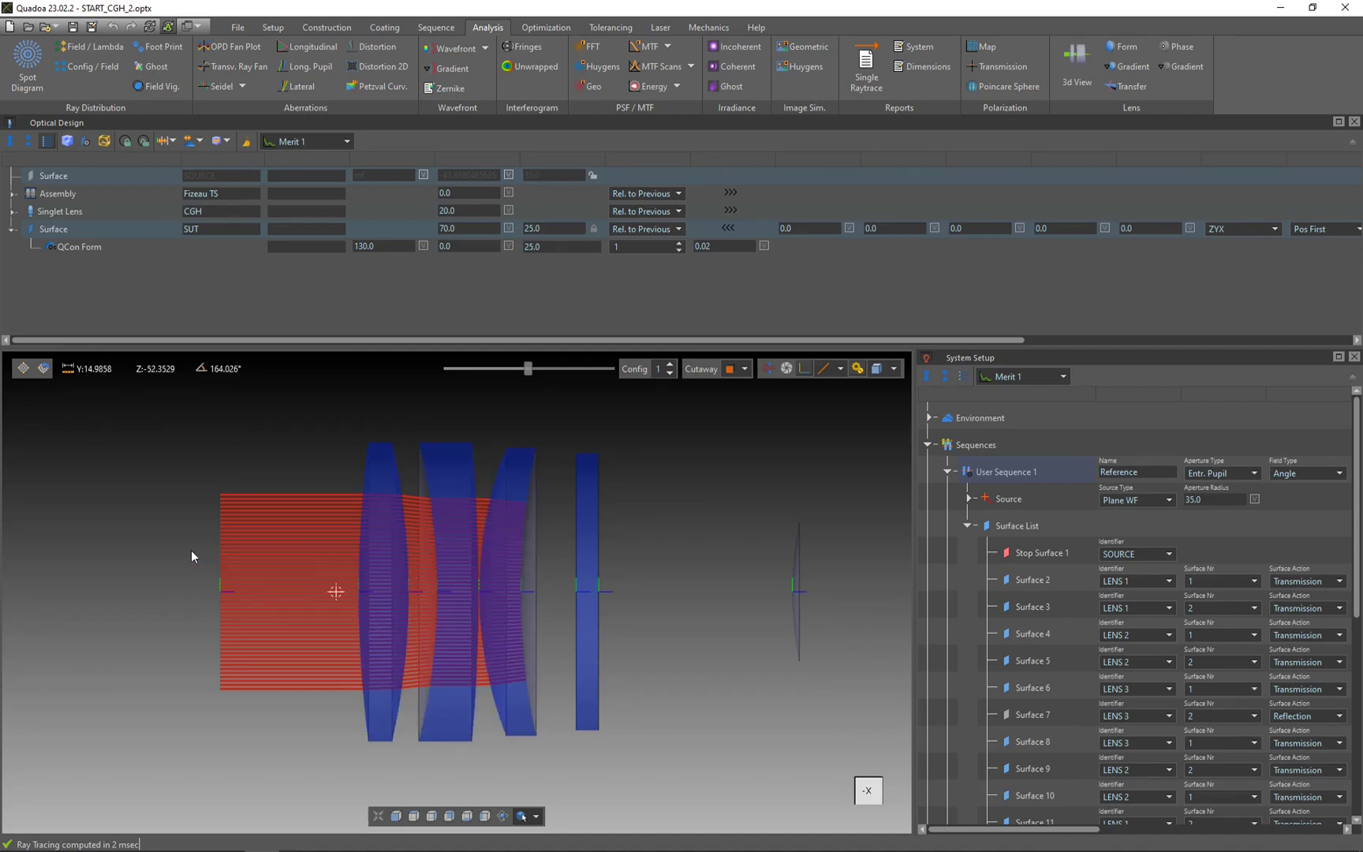
click(948, 471)
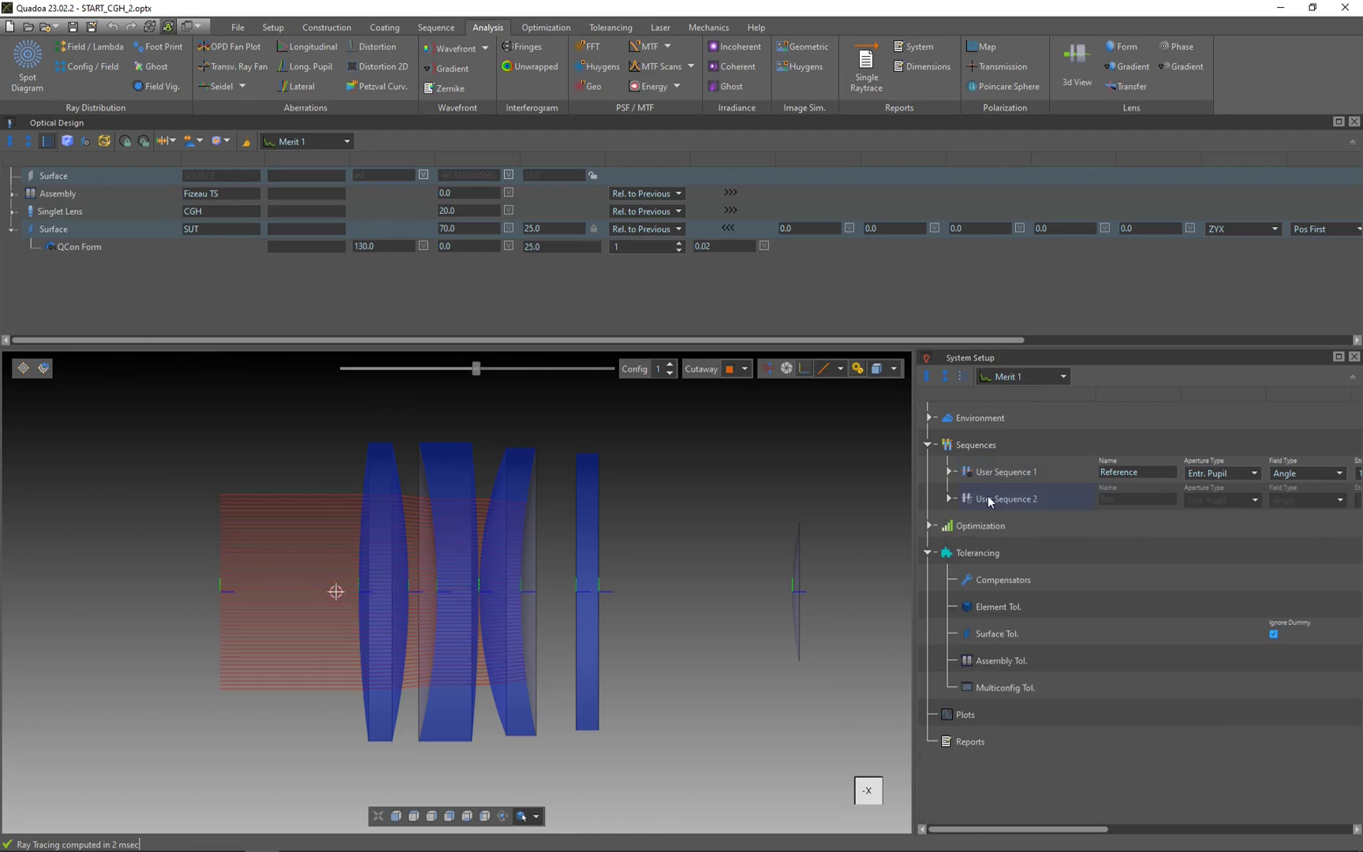
right_click(987, 498)
click(1014, 507)
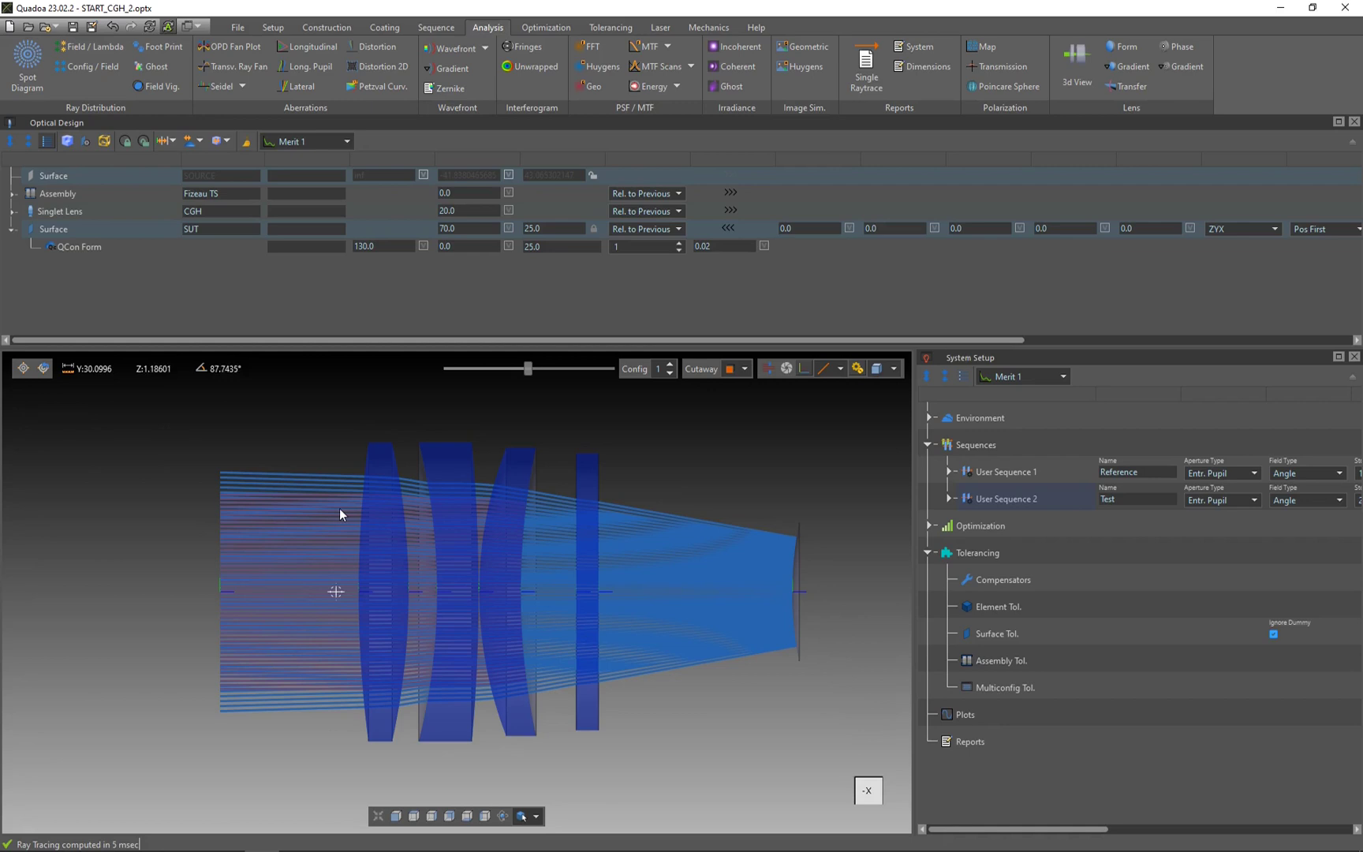
click(529, 48)
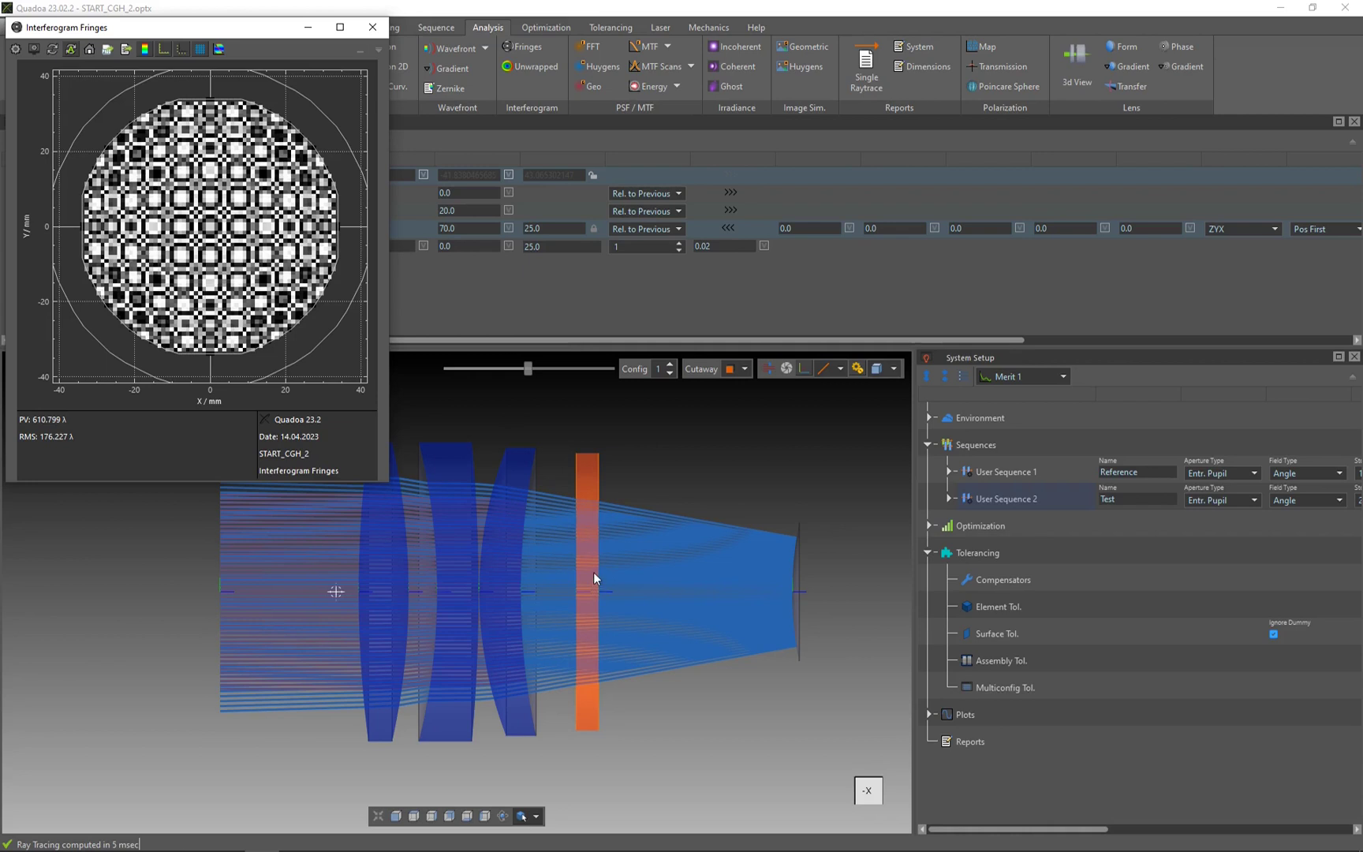
click(372, 27)
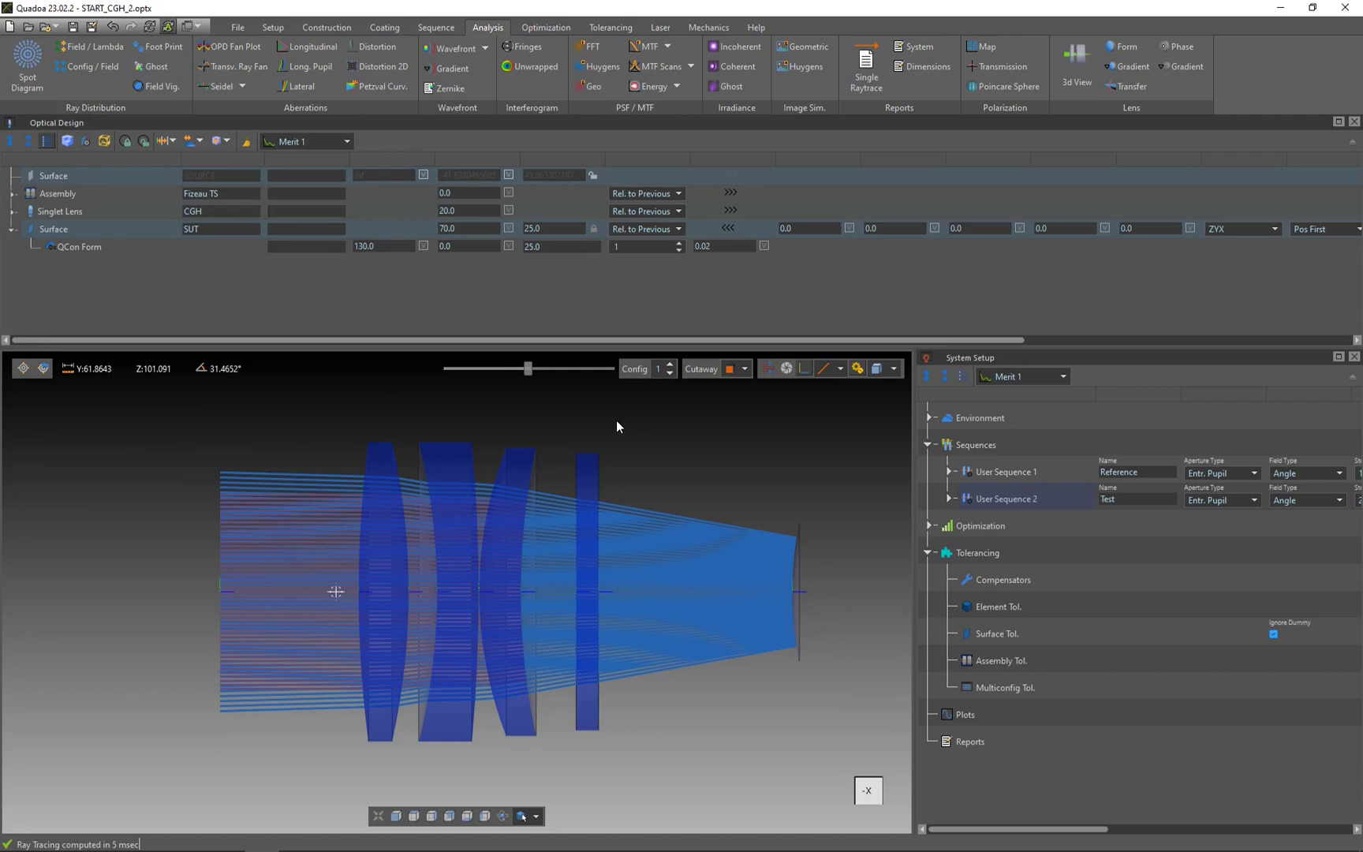
Create a new Auto Sequence and hide User Sequences 1 and 2.
right_click(991, 443)
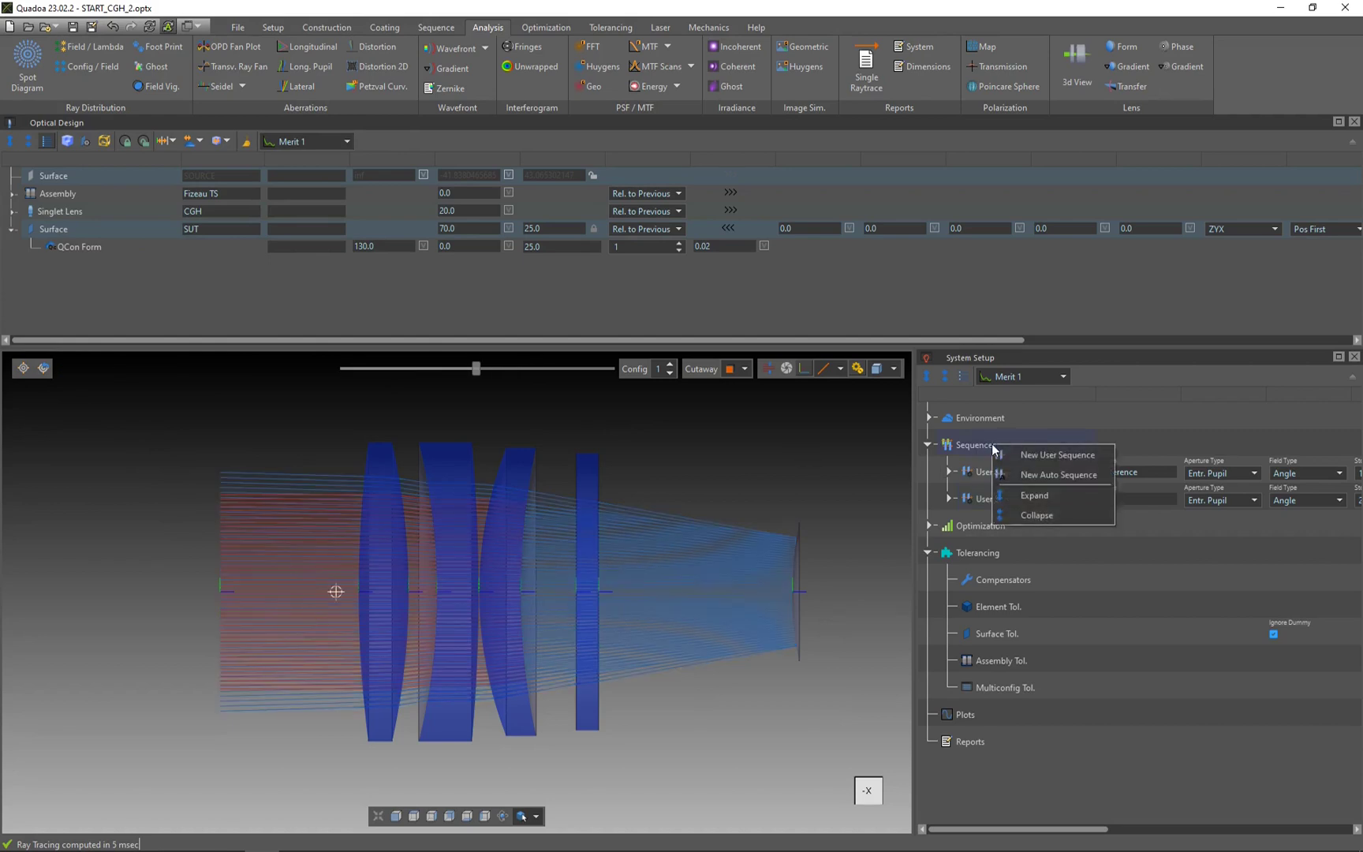
click(1063, 477)
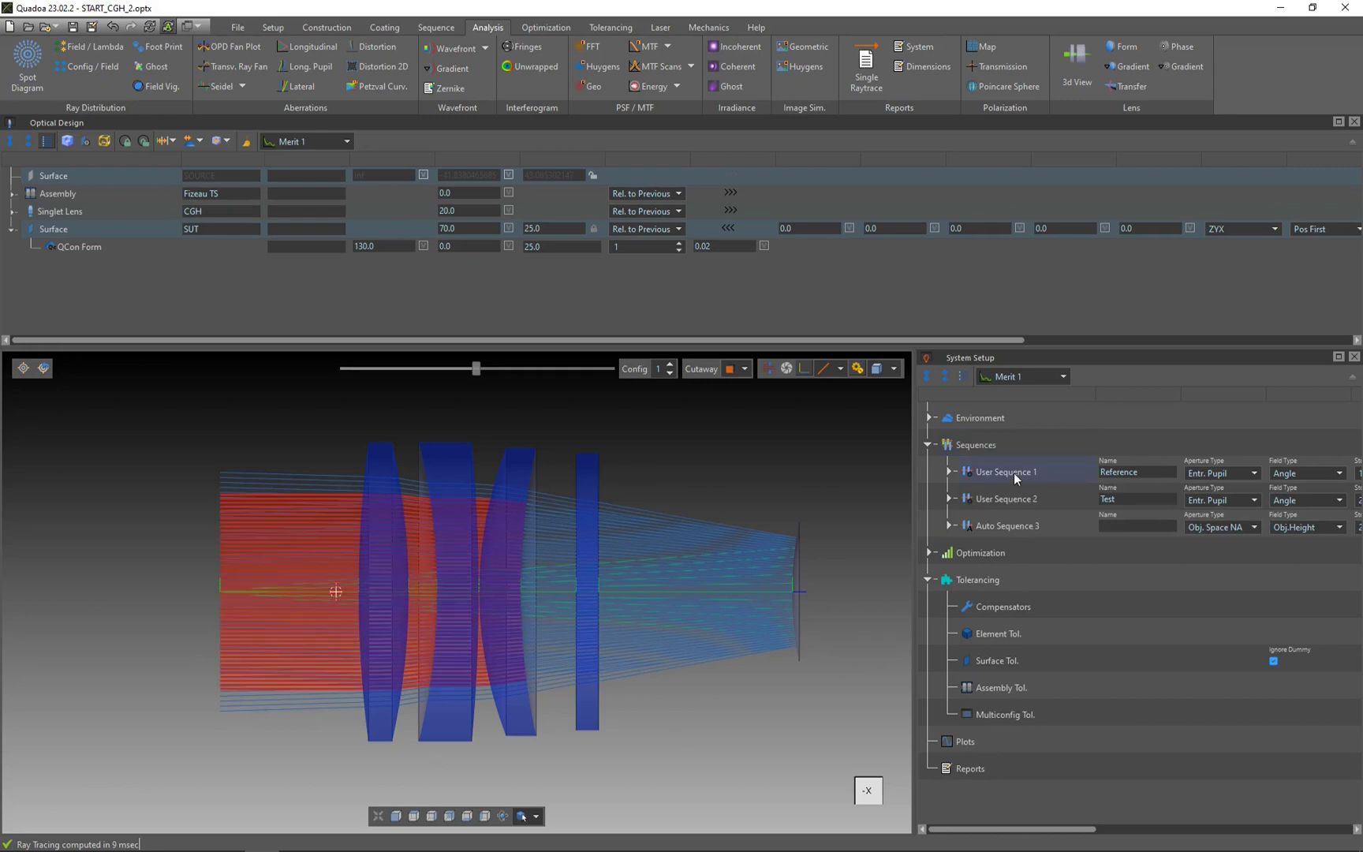
right_click(1014, 472)
click(1032, 482)
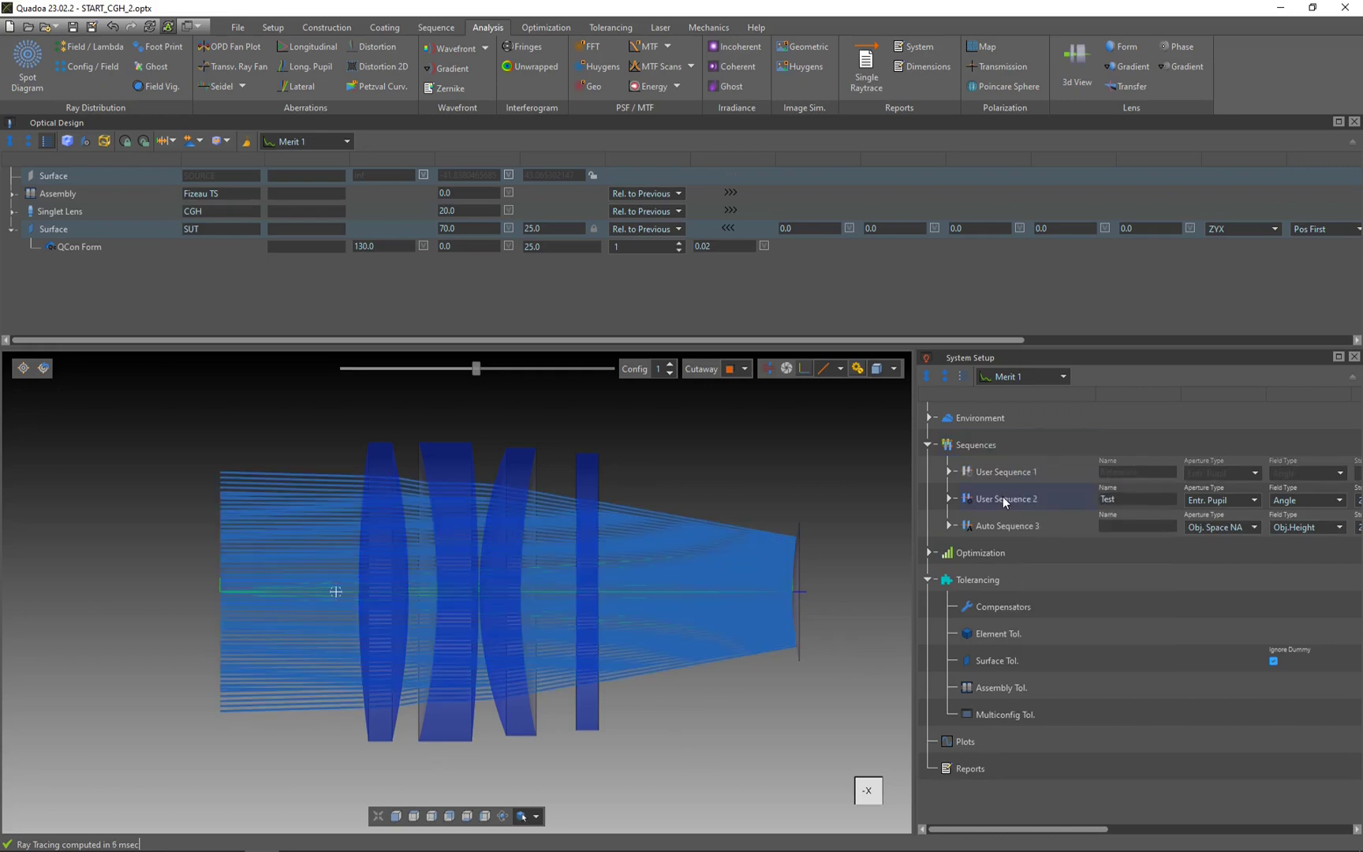
right_click(1001, 496)
click(1026, 512)
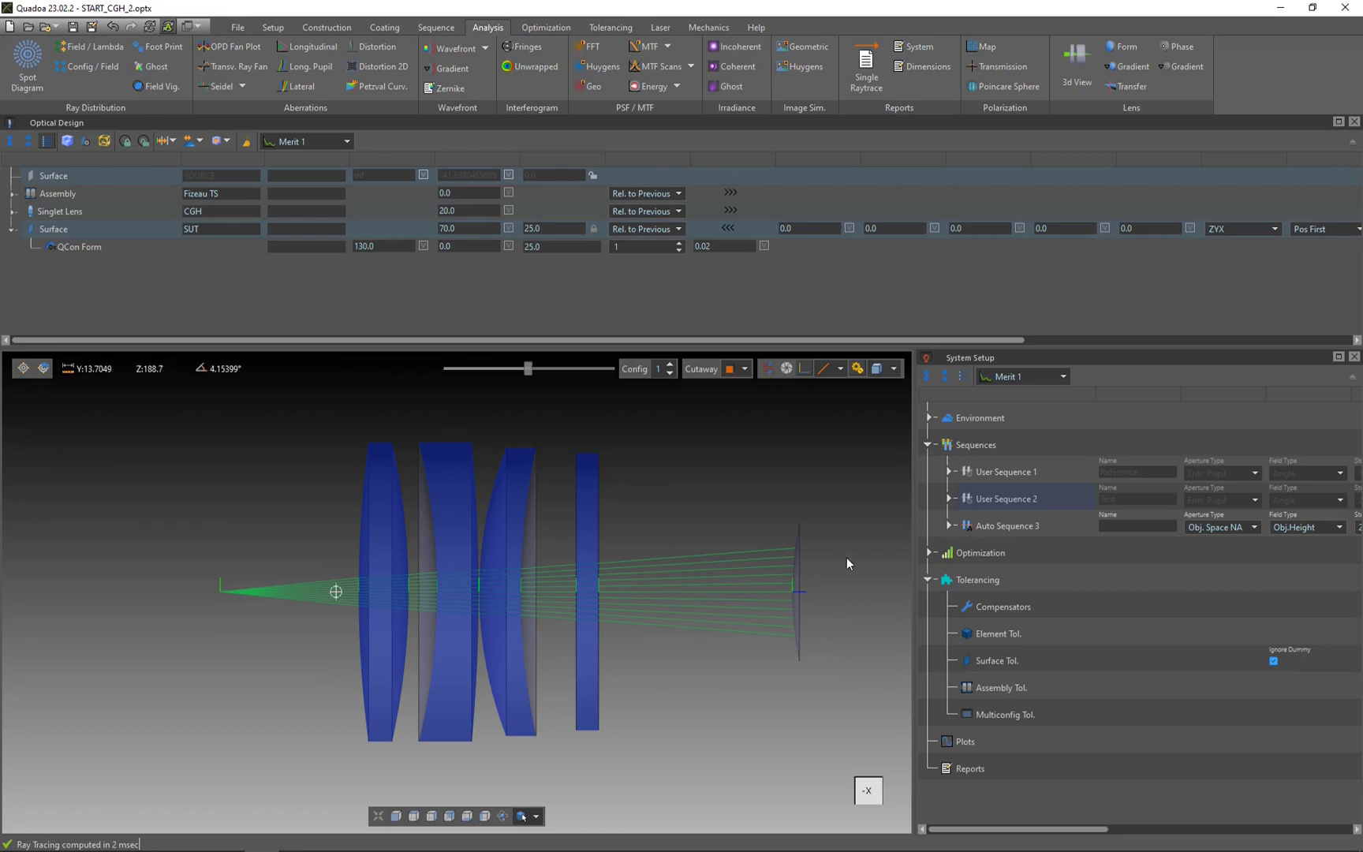
Convert Auto Sequence 3 to a user sequence with a WF from Surface source, aperture radius 25.
right_click(1014, 524)
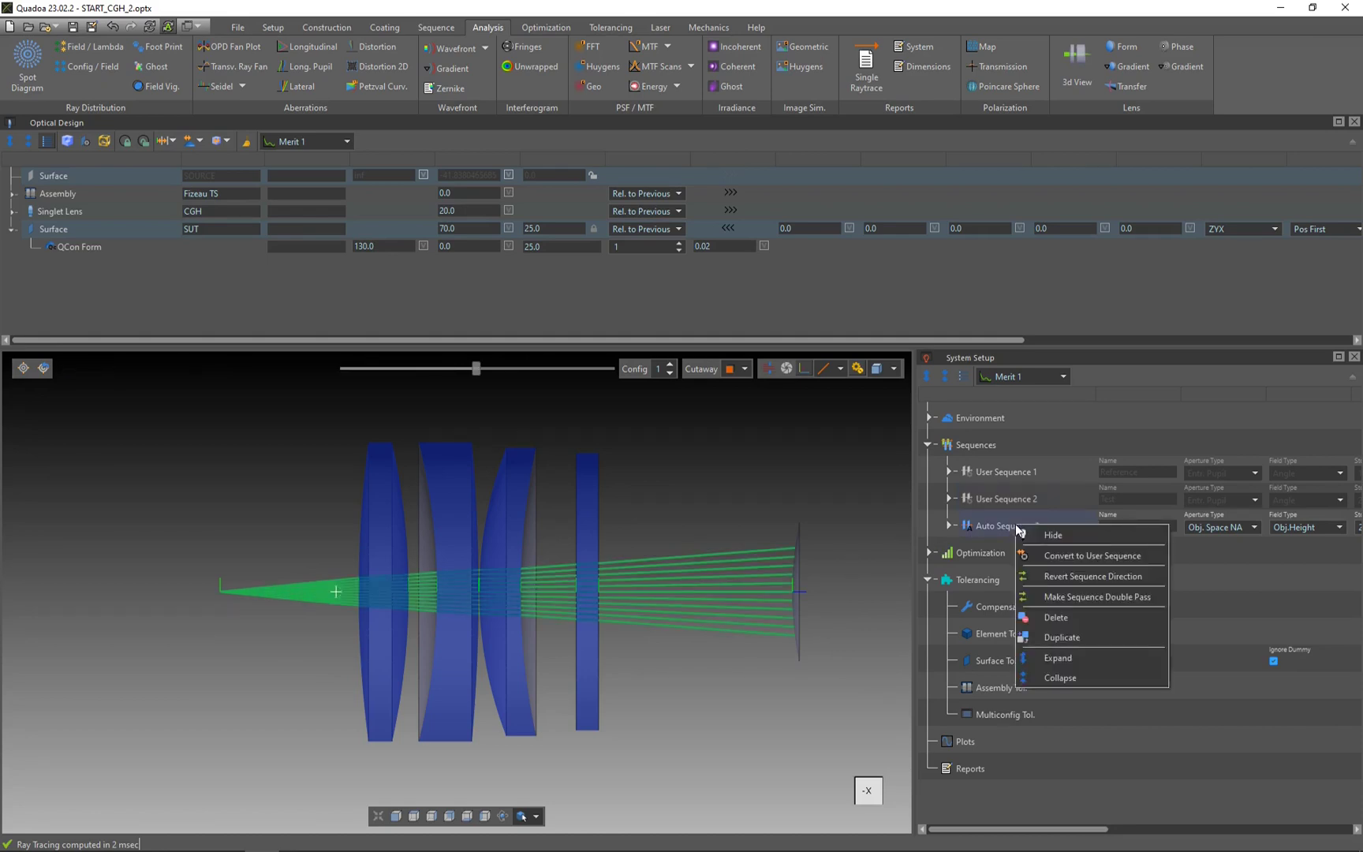
click(1085, 575)
click(929, 445)
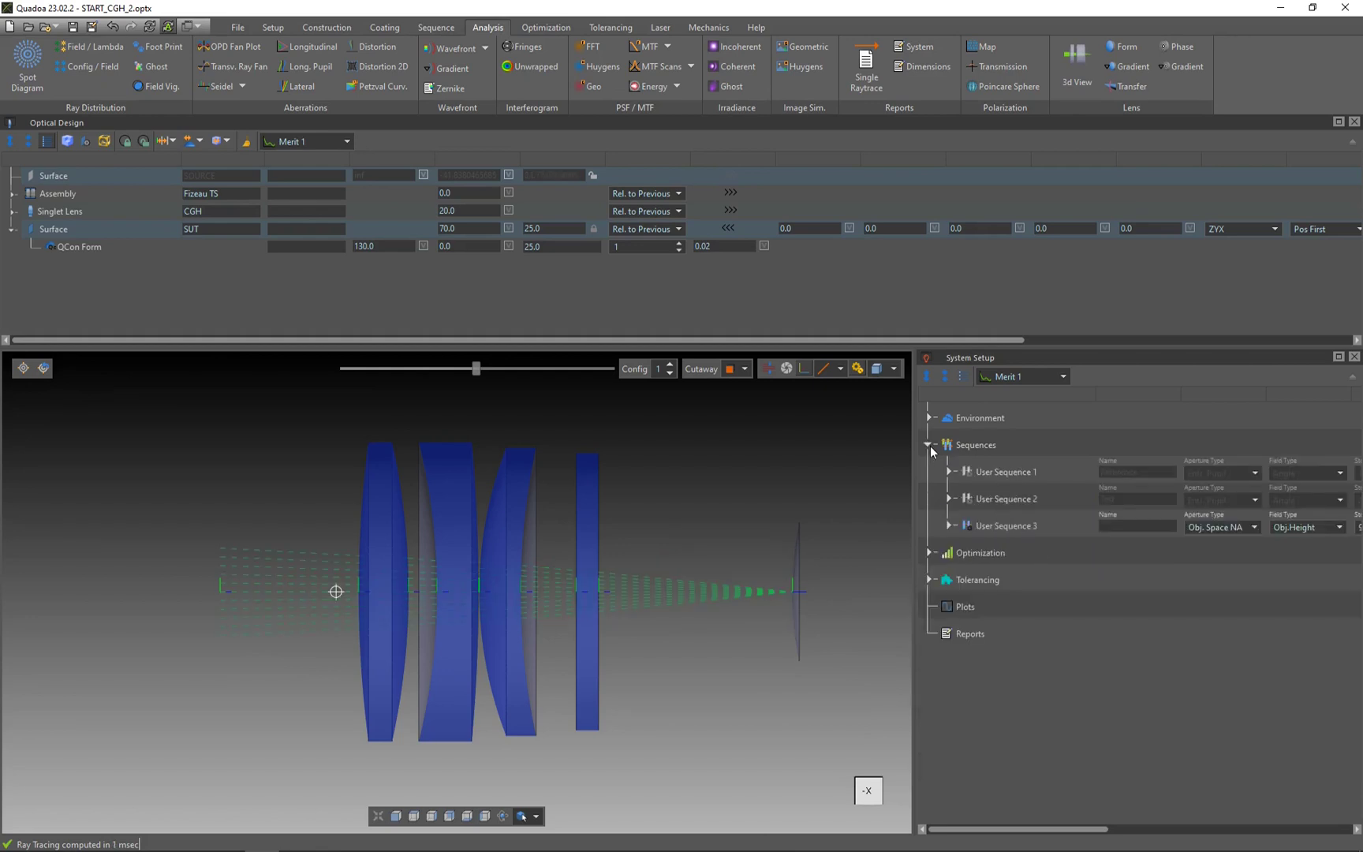
click(947, 525)
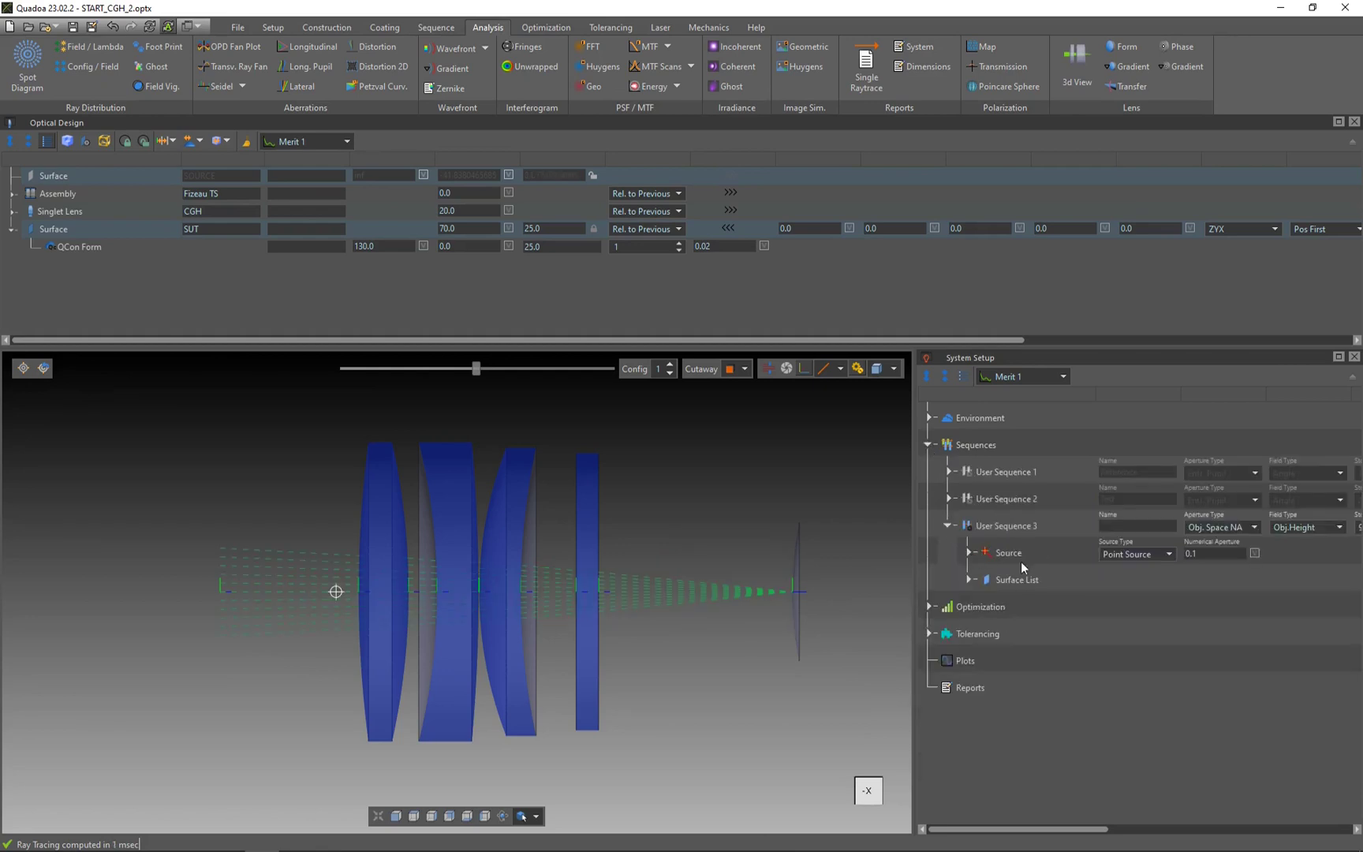
click(1148, 551)
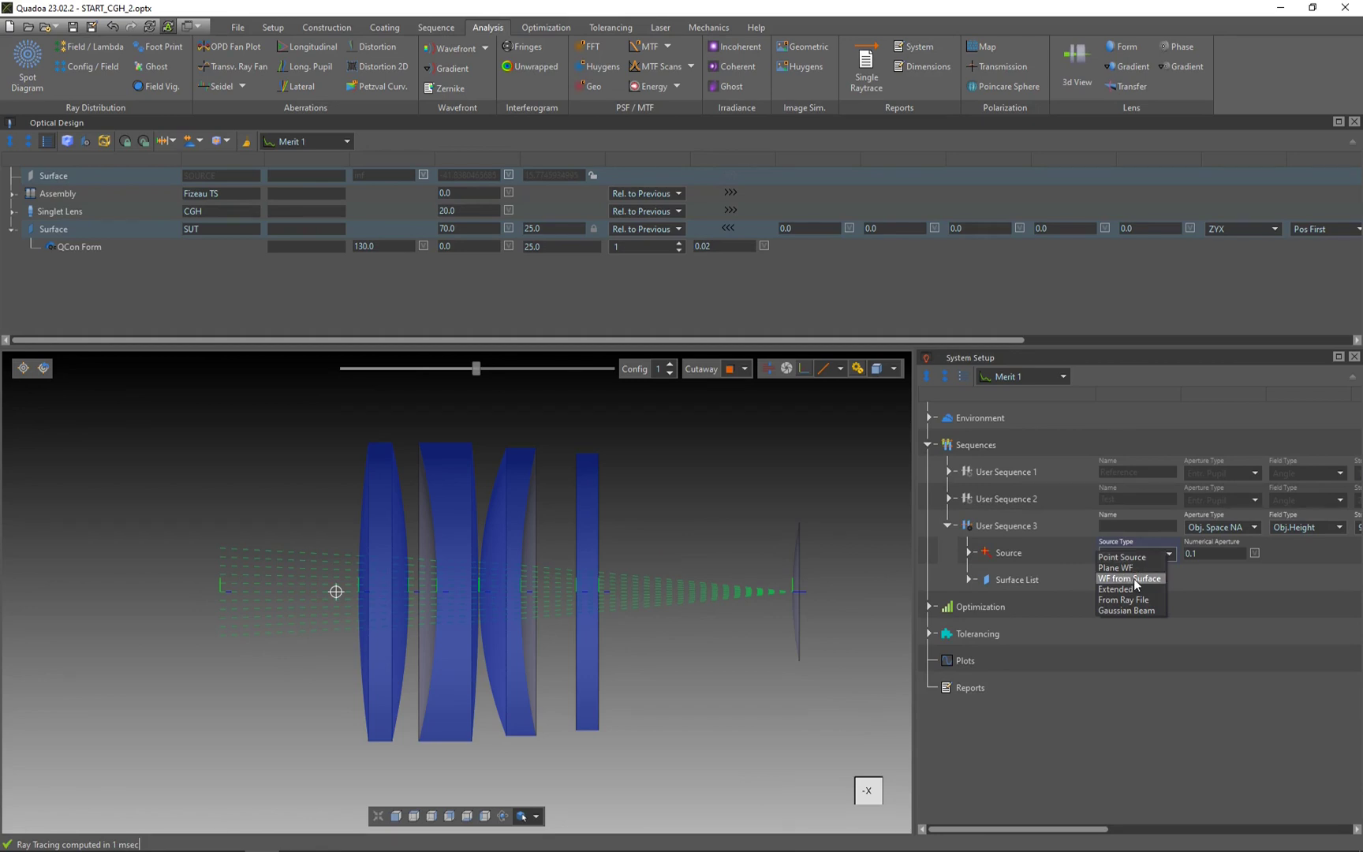
click(1132, 578)
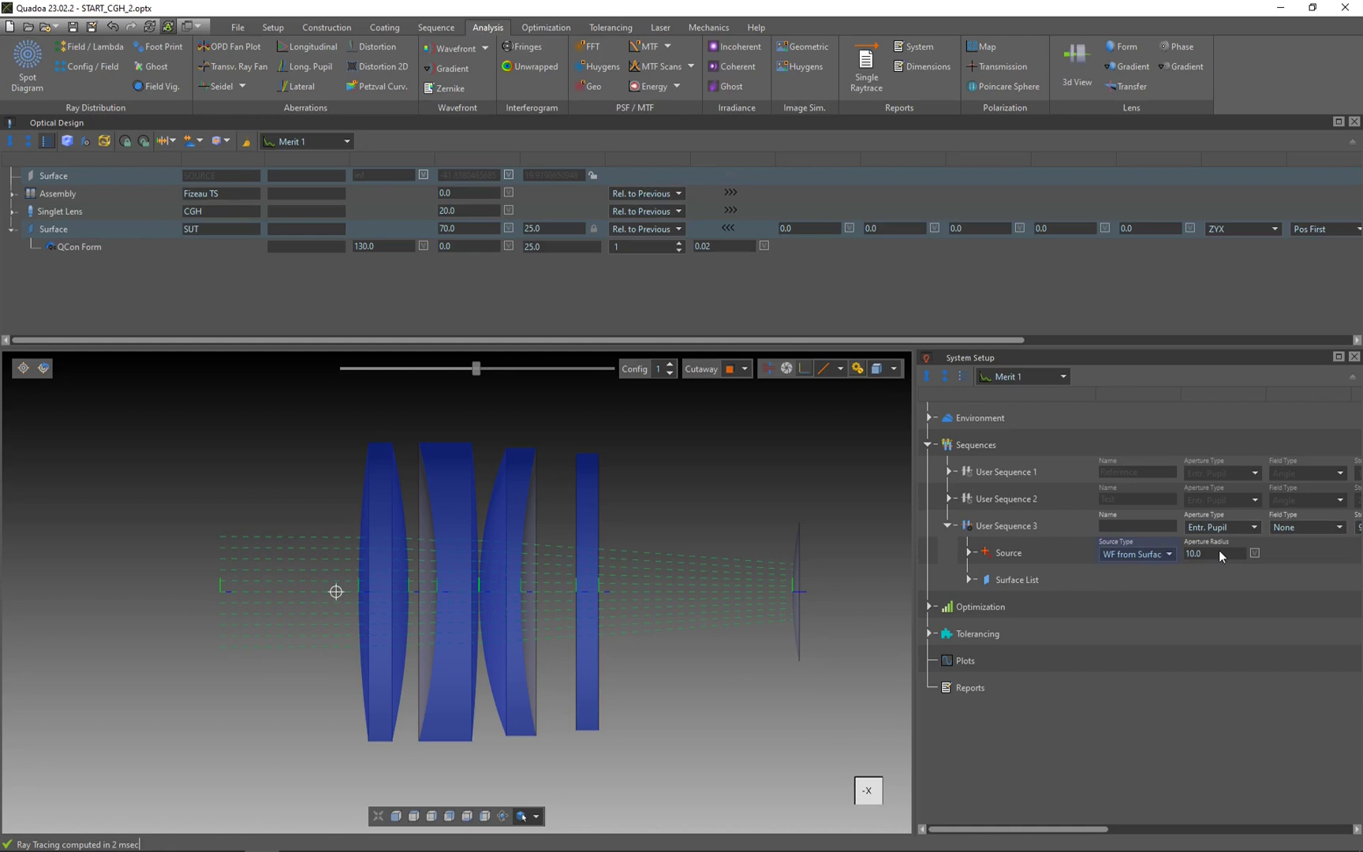
double_click(1206, 554)
text(25)
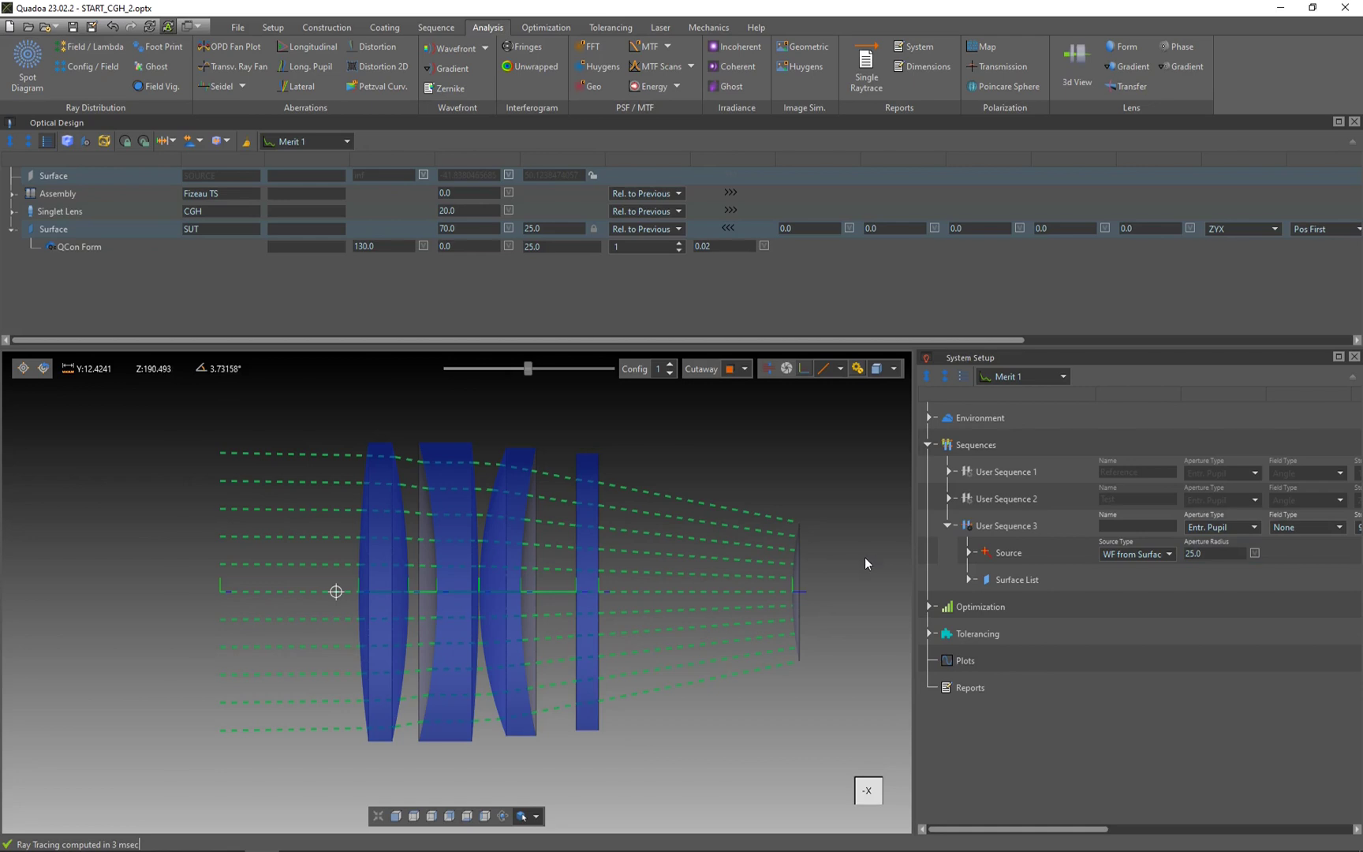
Add the He-Ne 632.816 wavelength to User Sequence 3 and delete the 550.0 wavelength.
click(968, 553)
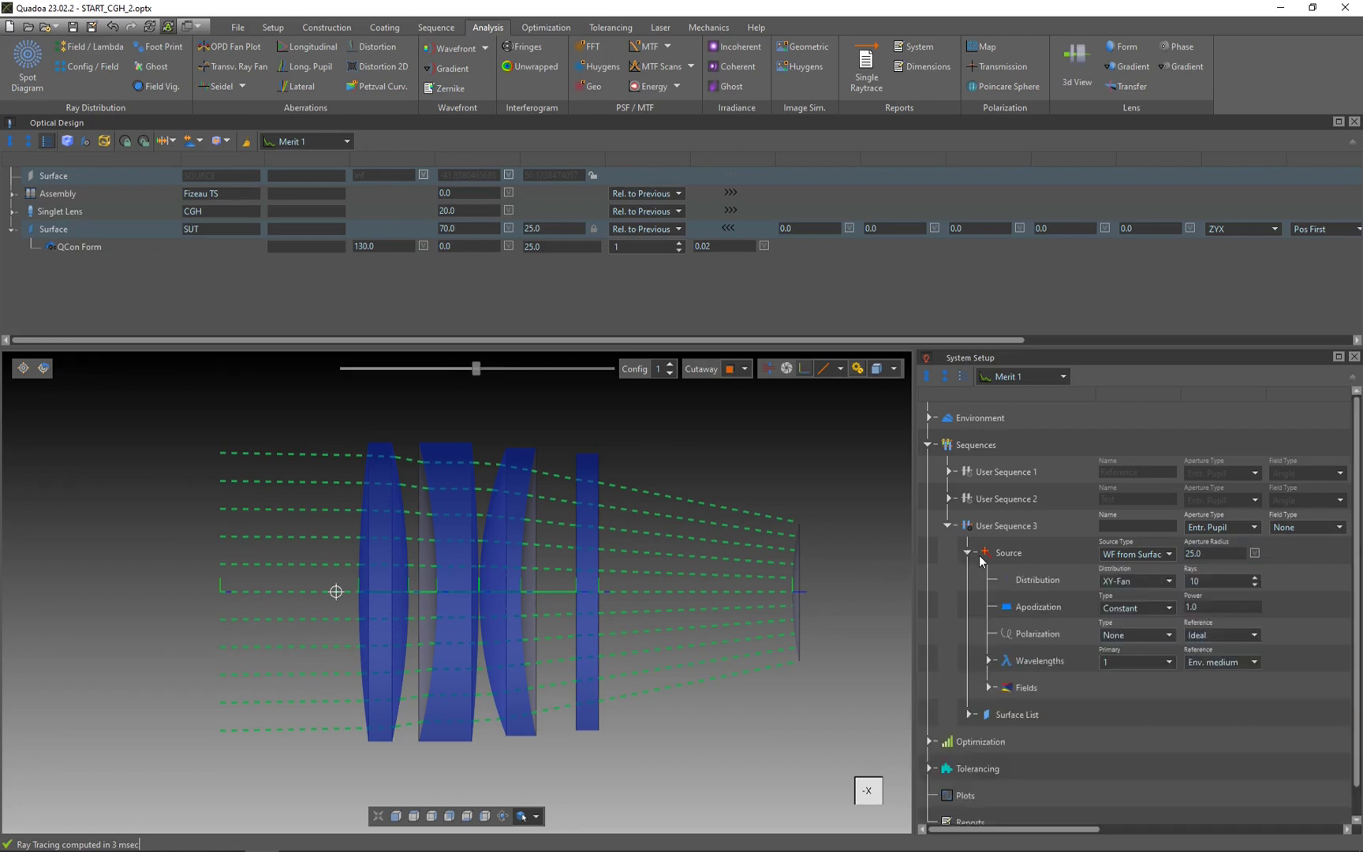
click(988, 661)
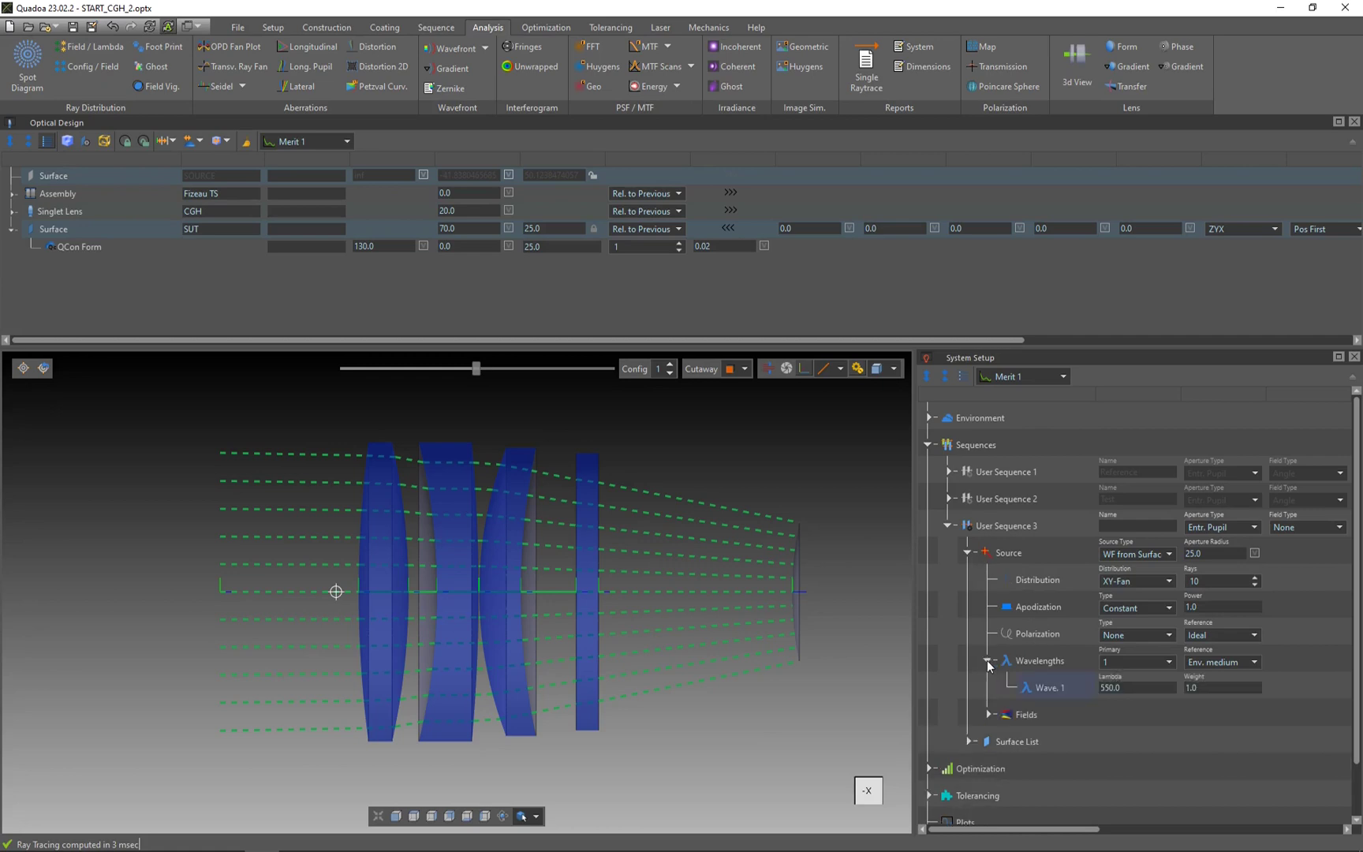
right_click(1043, 665)
mouse_move(1123, 696)
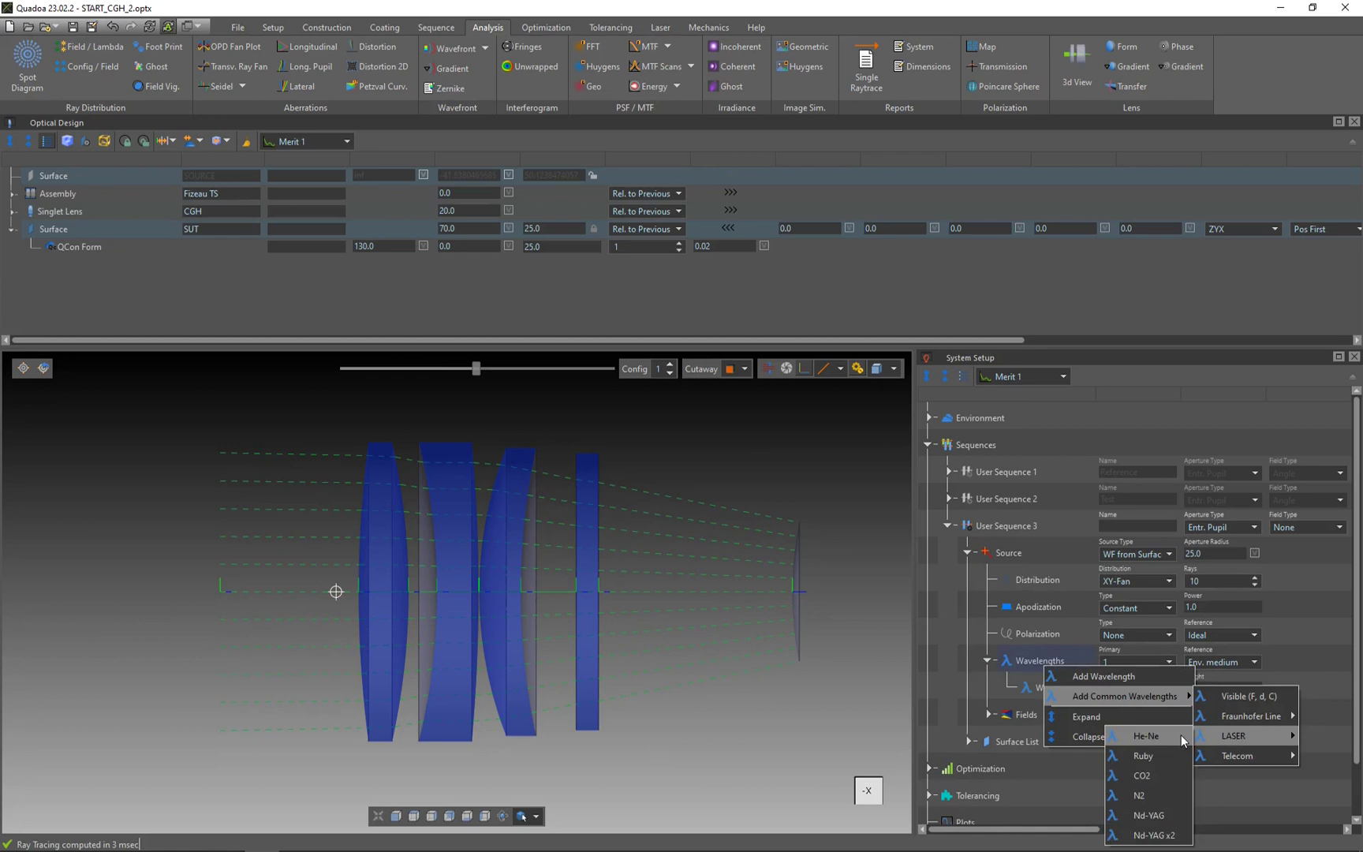
click(1180, 735)
right_click(1054, 686)
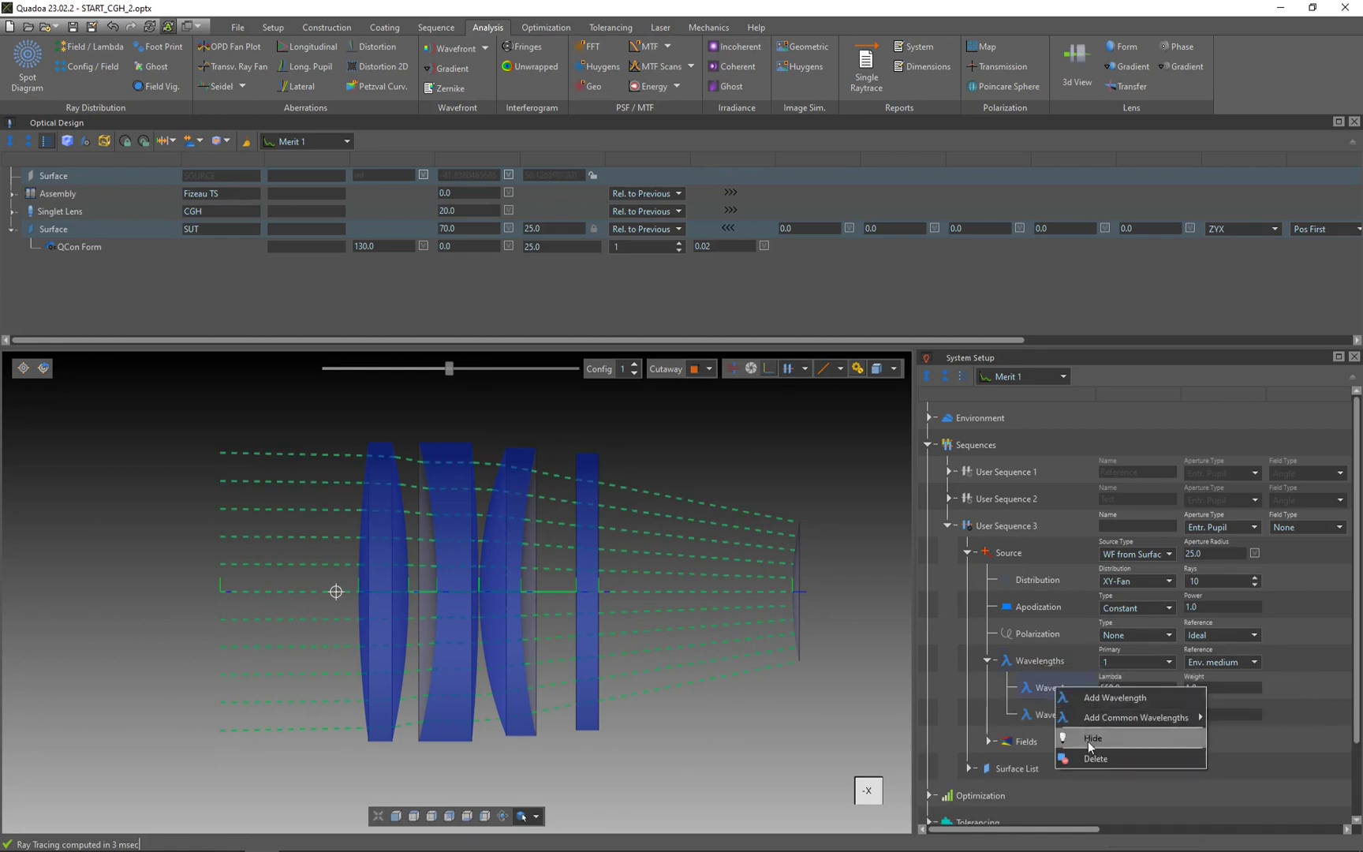
click(1095, 754)
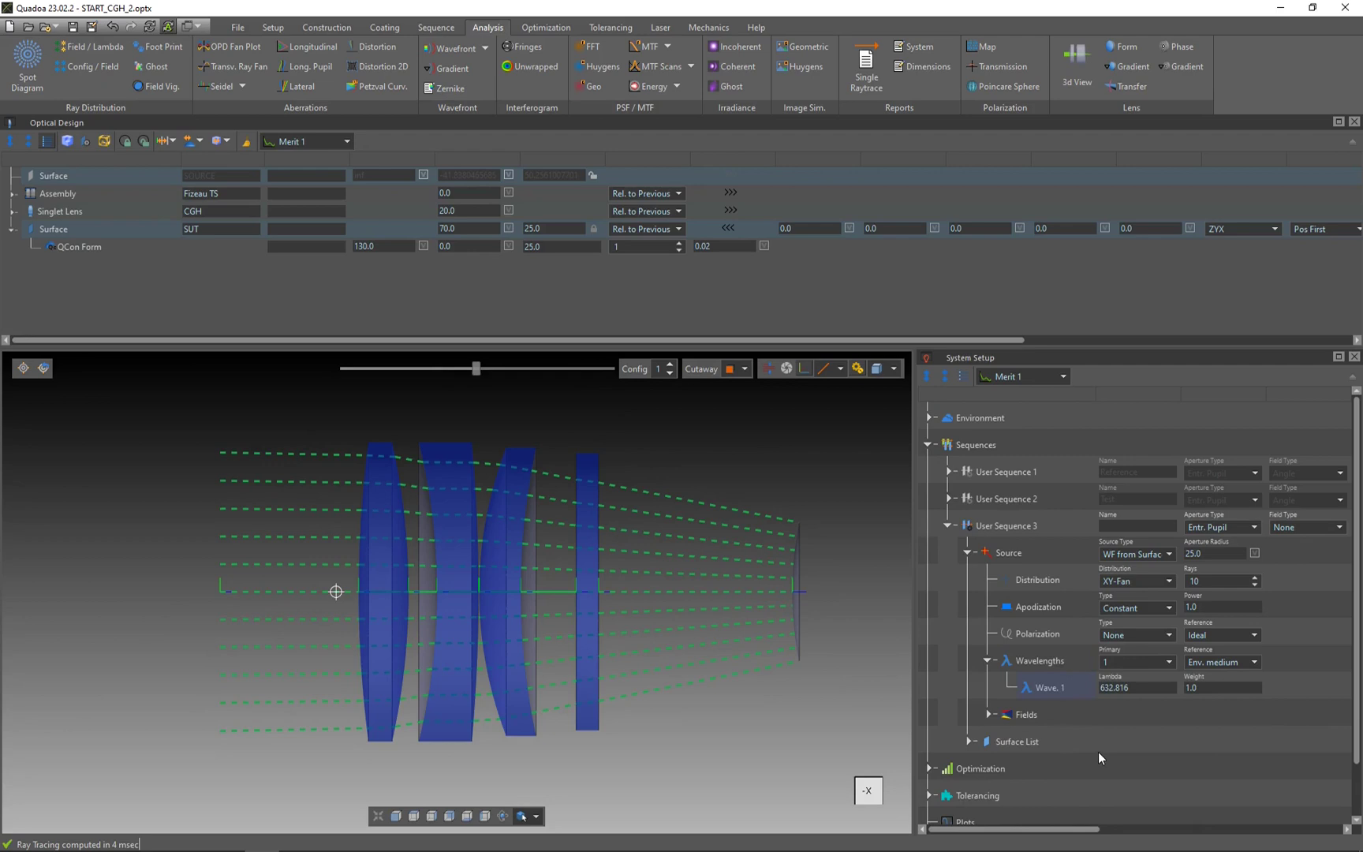
Add a Radial phase to CGH Surface 2 with Norm Radius 35 and Polynomial Order 12.
double_click(67, 212)
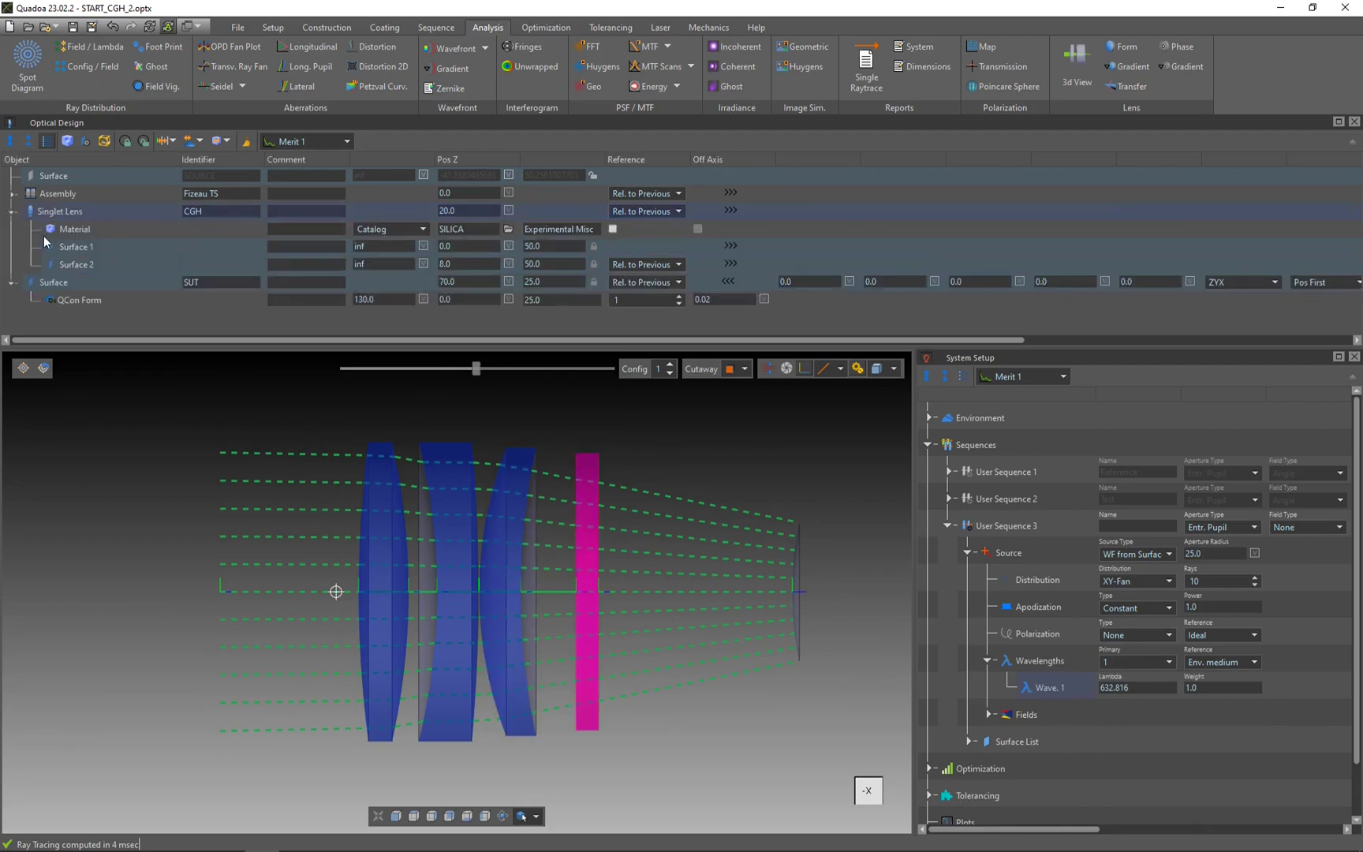
click(78, 264)
mouse_move(752, 619)
middle_down()
mouse_move(644, 525)
mouse_move(619, 559)
middle_up()
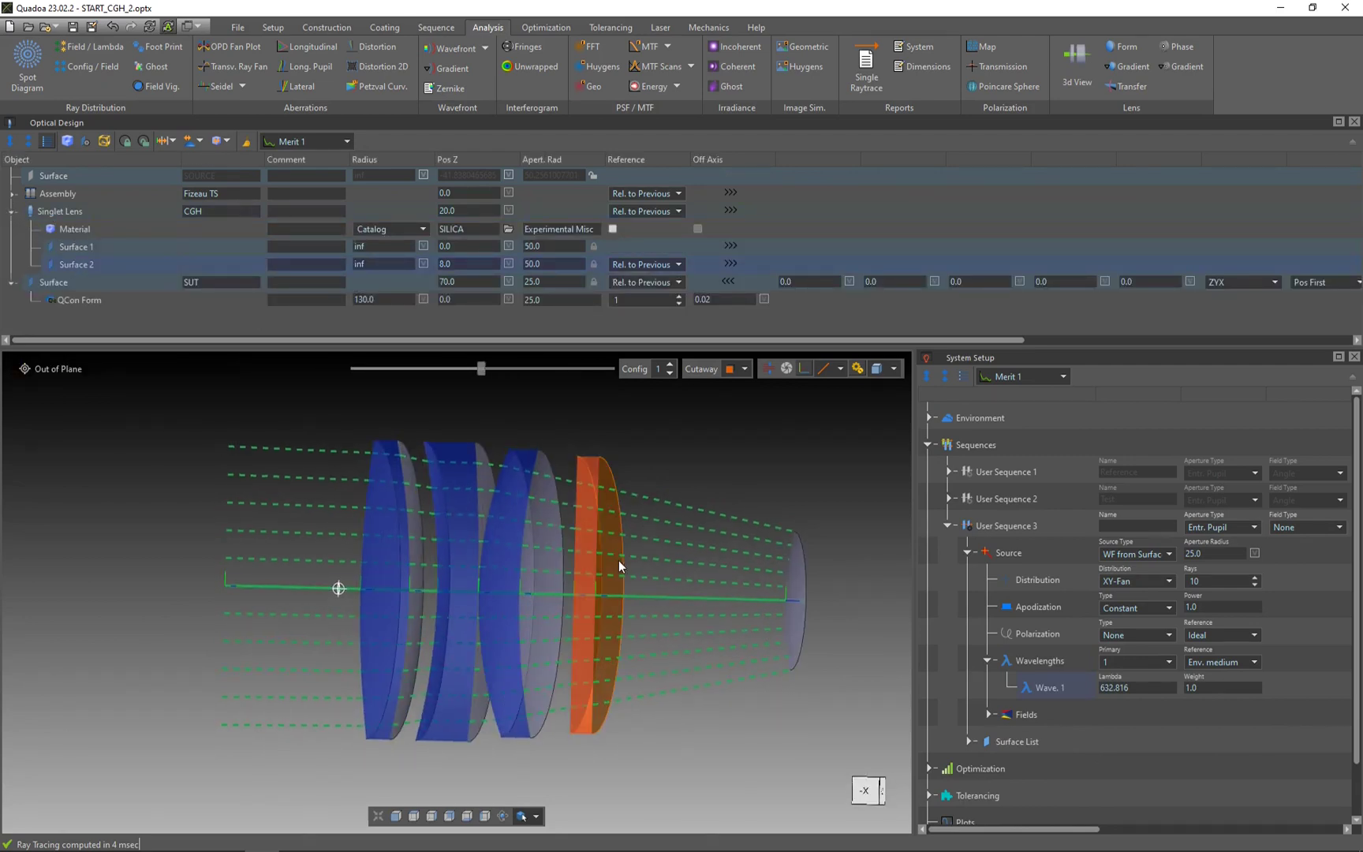
right_click(104, 260)
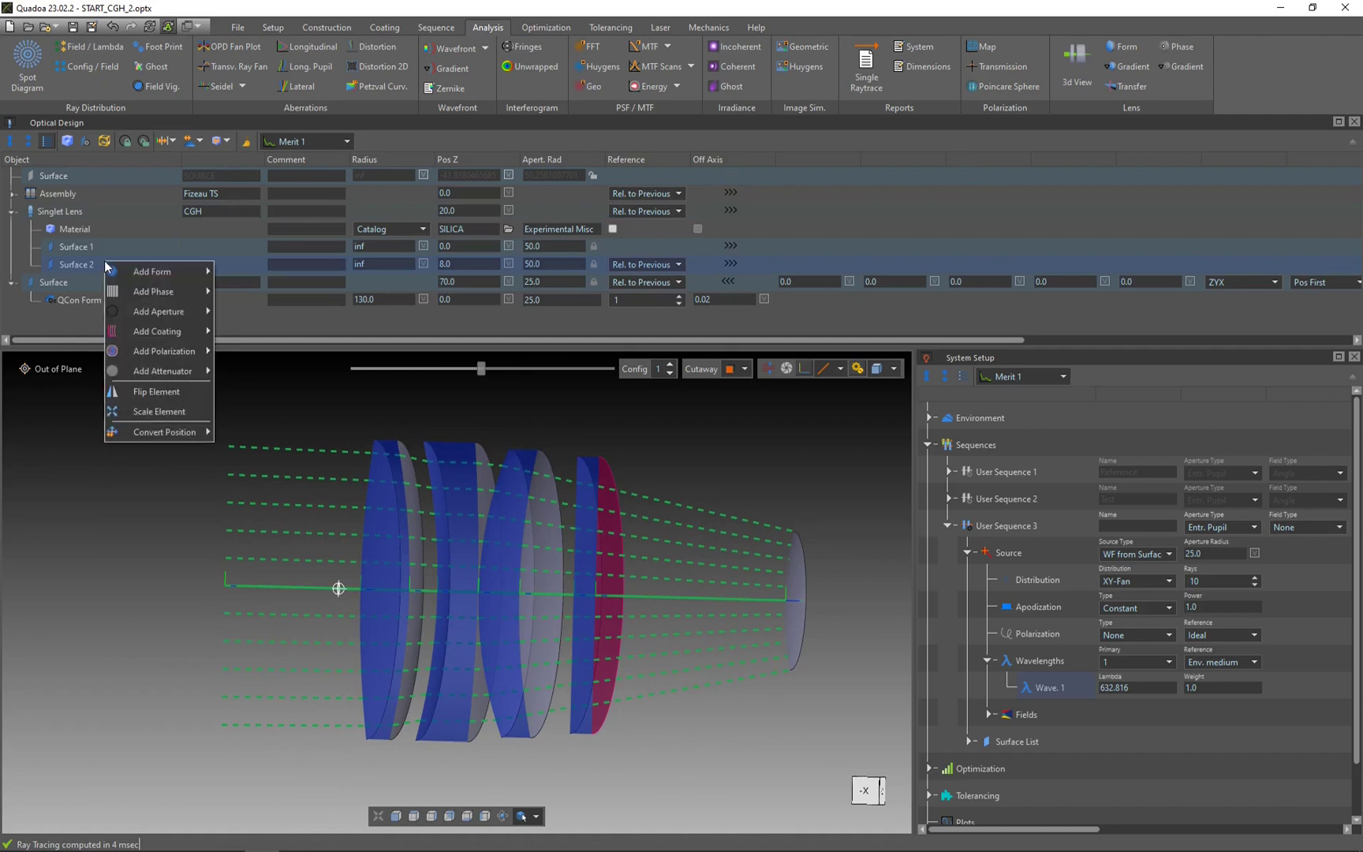
mouse_move(153, 290)
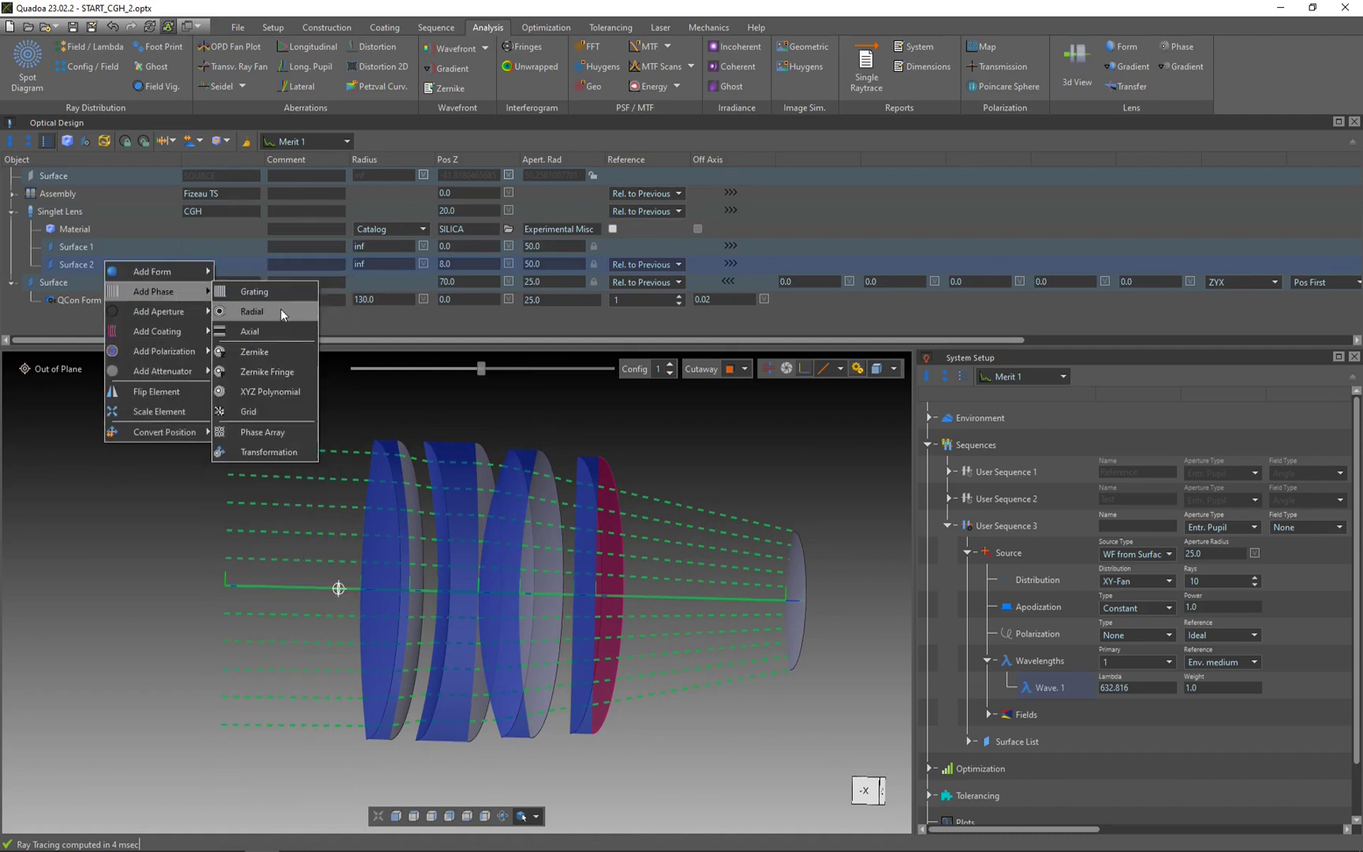
click(280, 309)
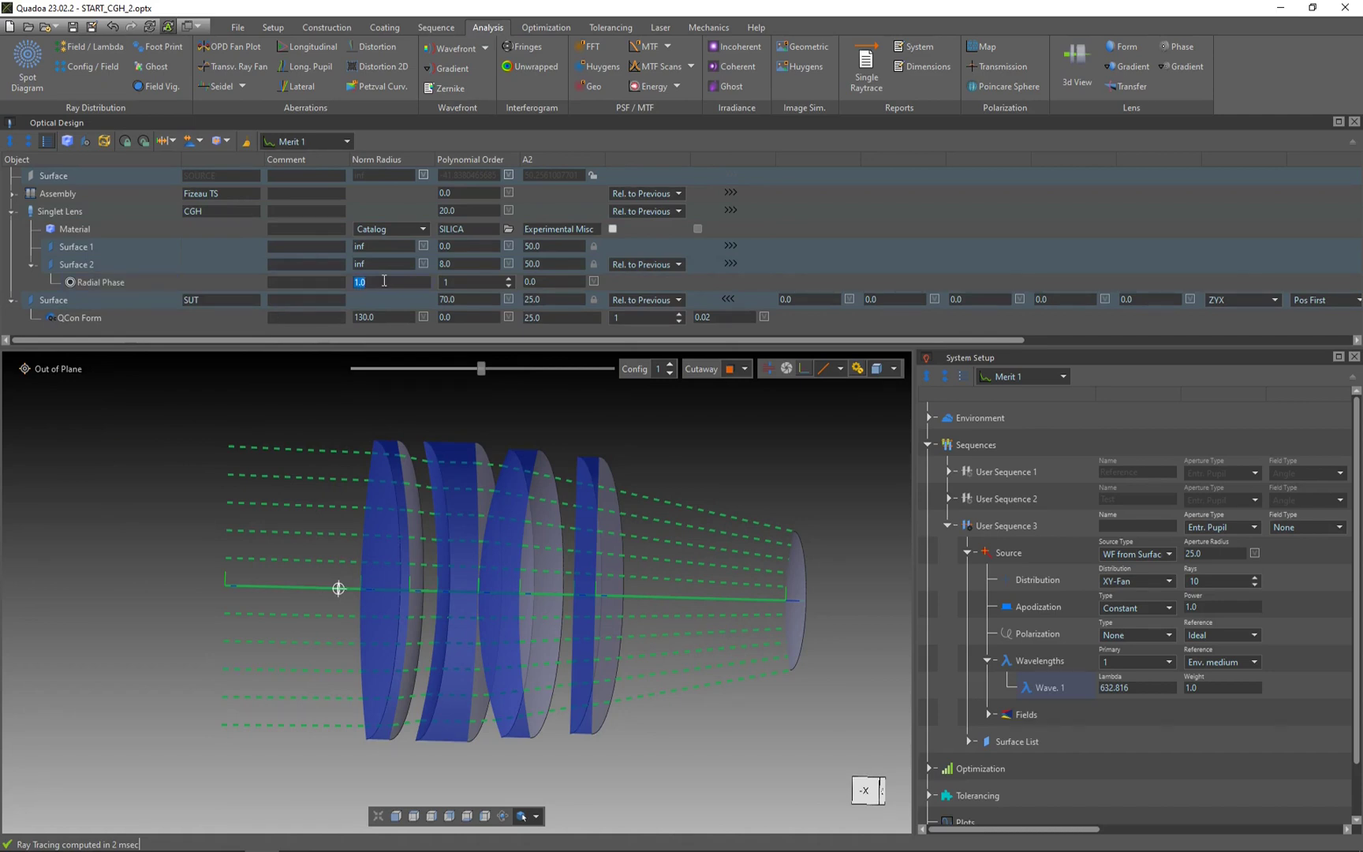
text(35)
text(12)
key(Return)
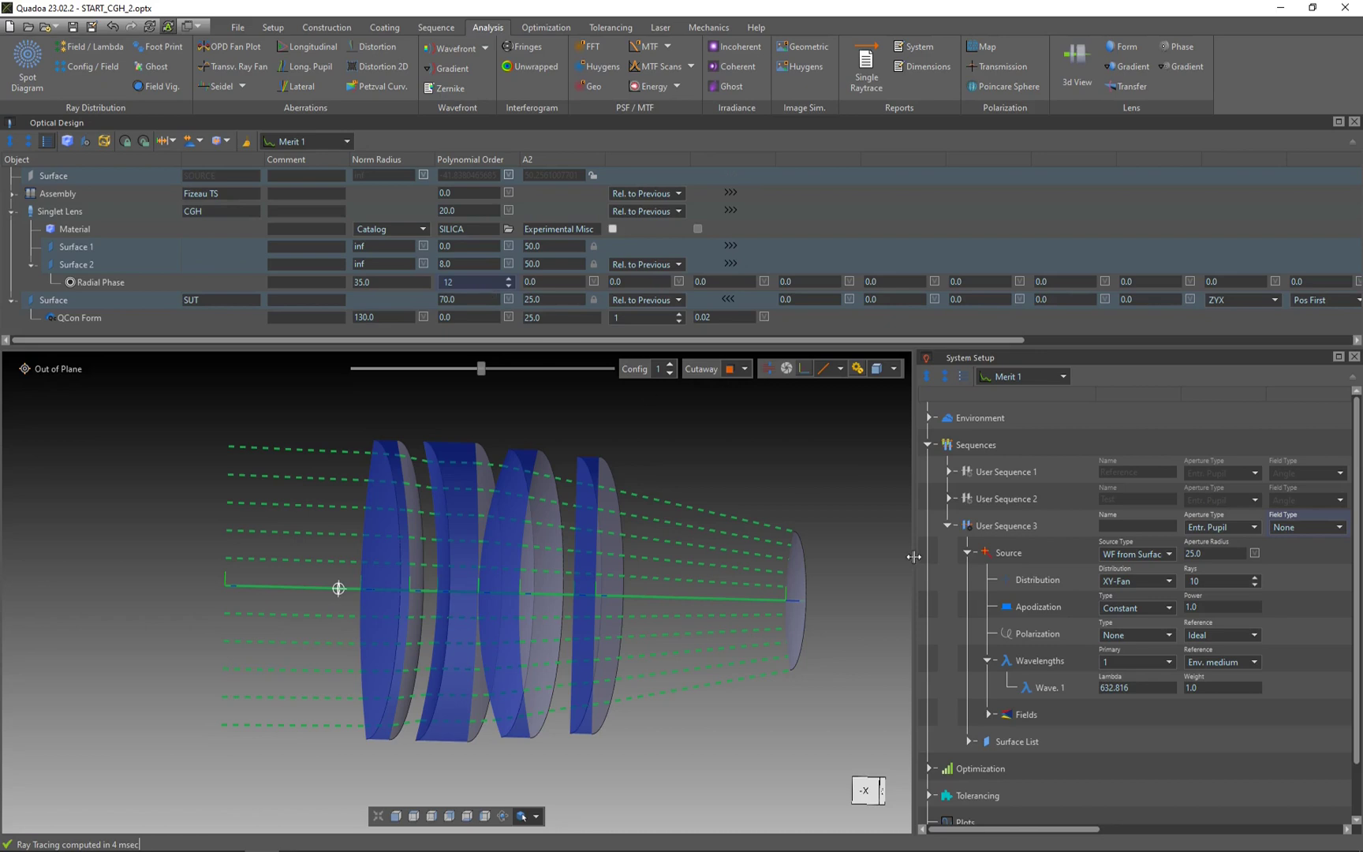
Set User Sequence 3's OPD Reference to Abs over Img and expand the Optimization settings.
drag(916, 533, 684, 567)
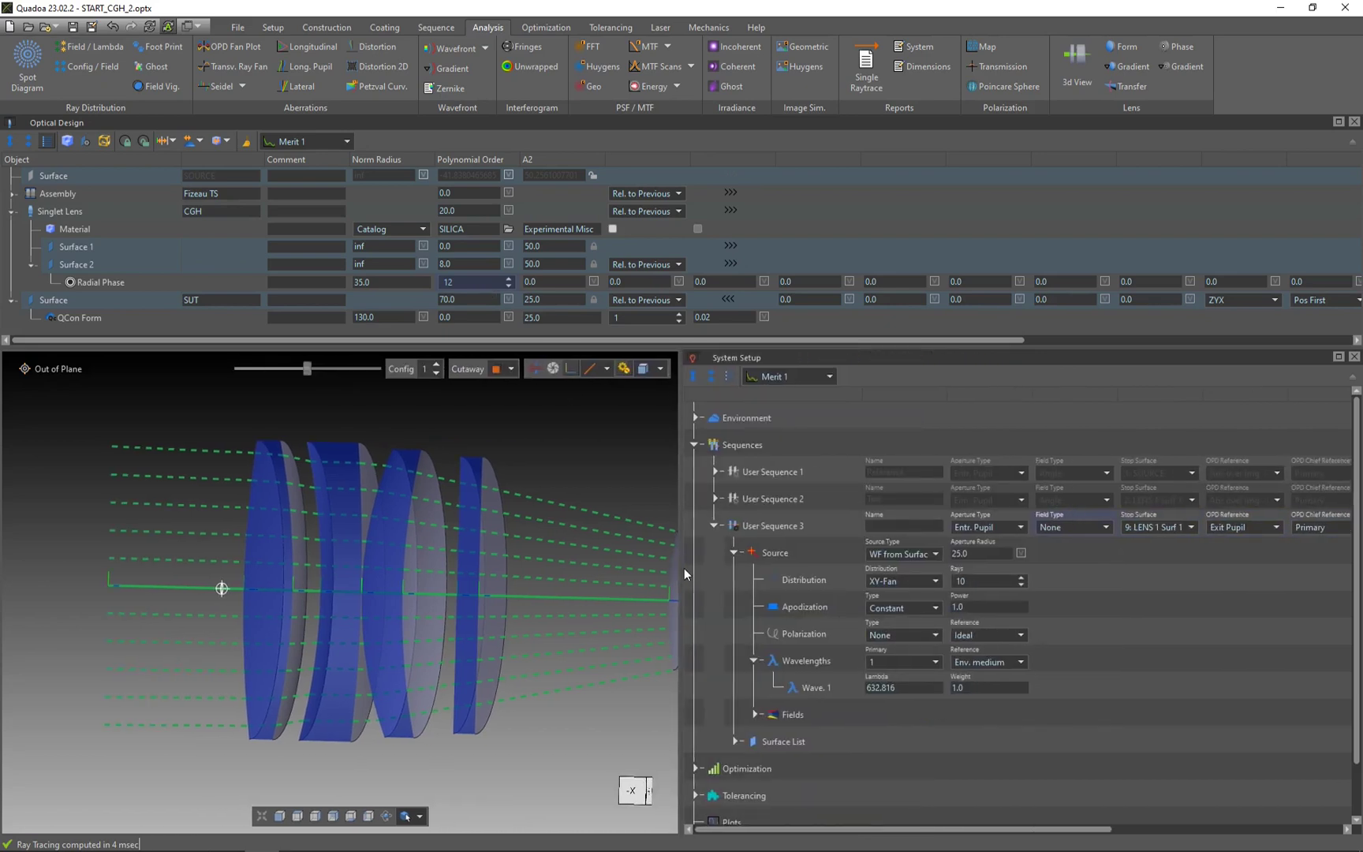
click(1236, 527)
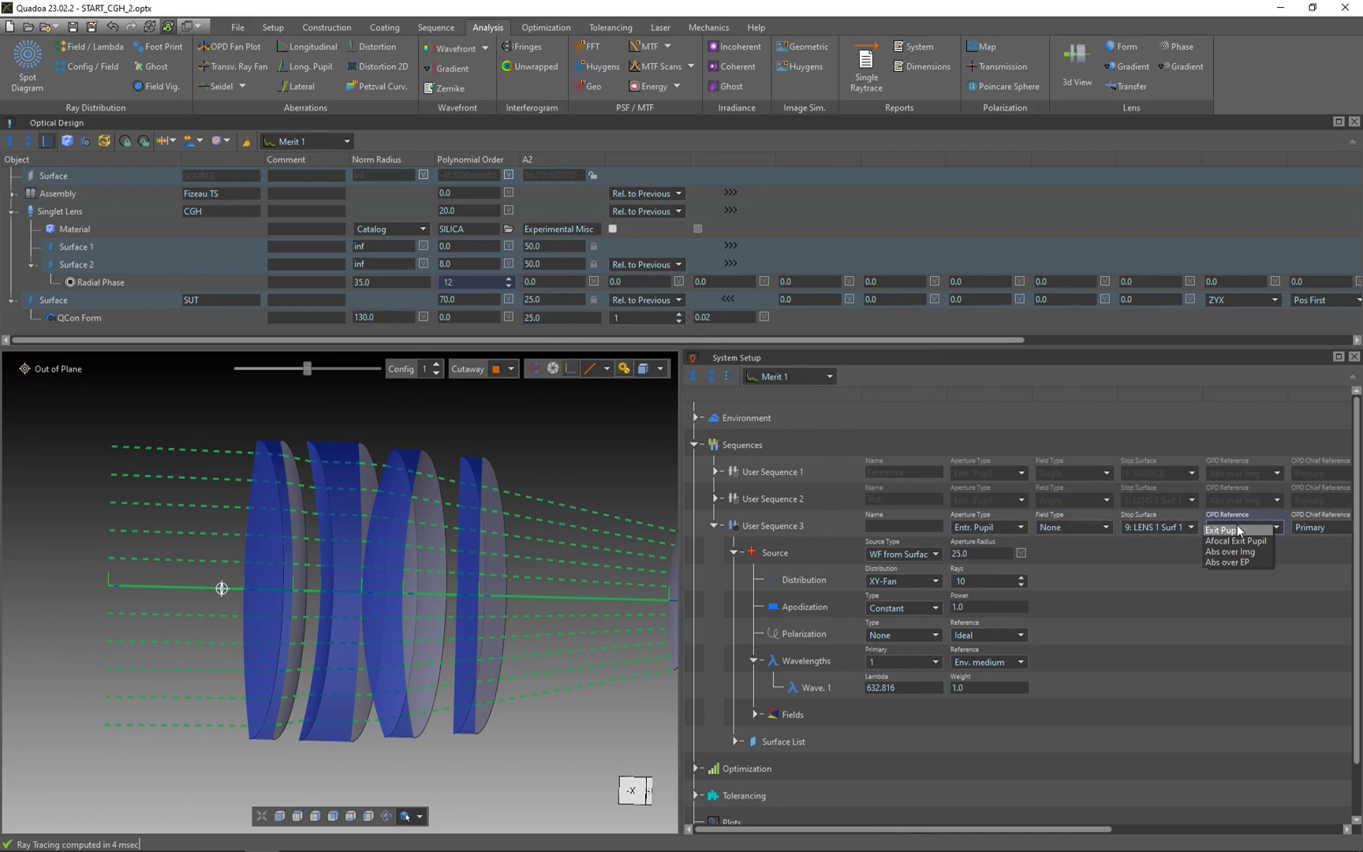
click(1240, 552)
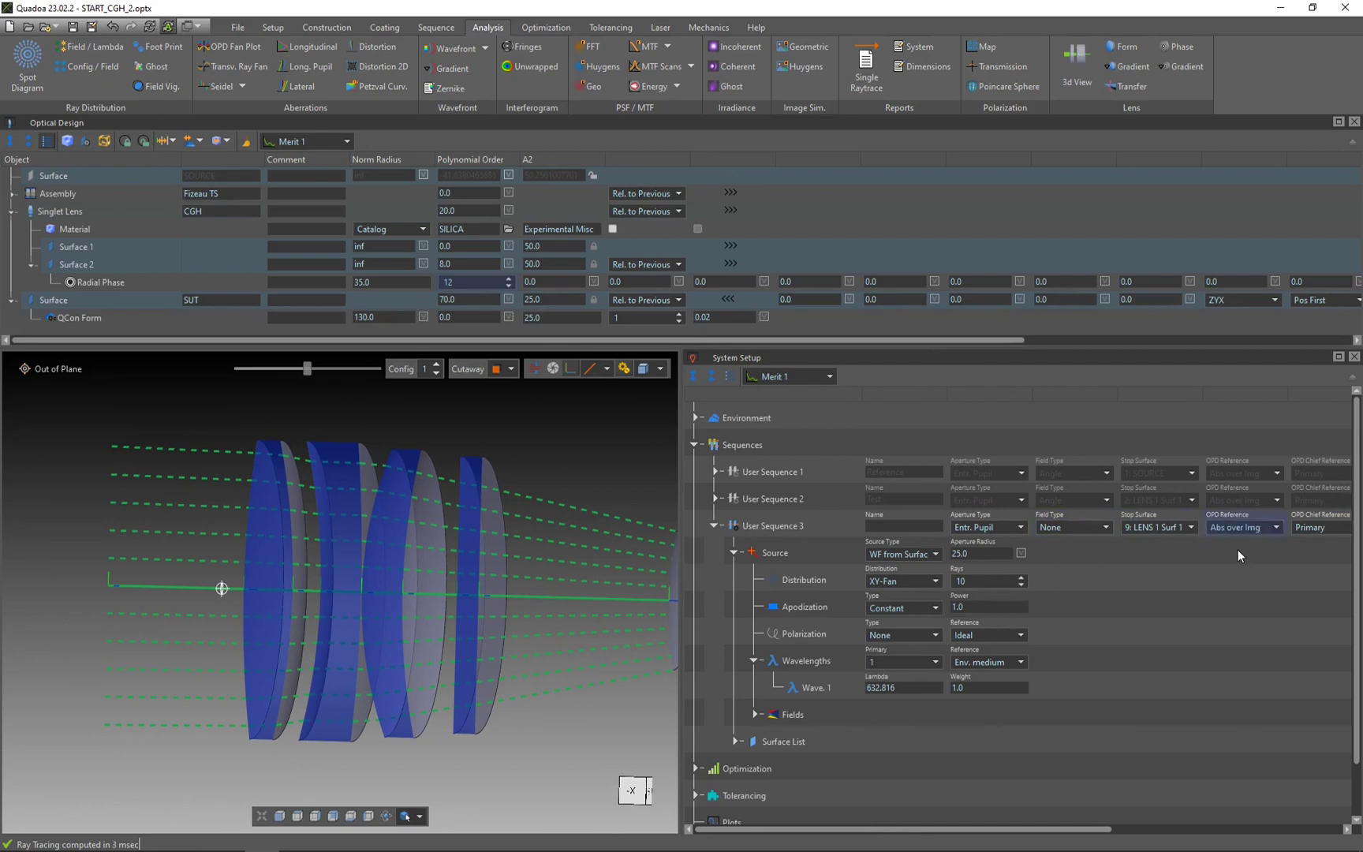
click(694, 444)
click(695, 472)
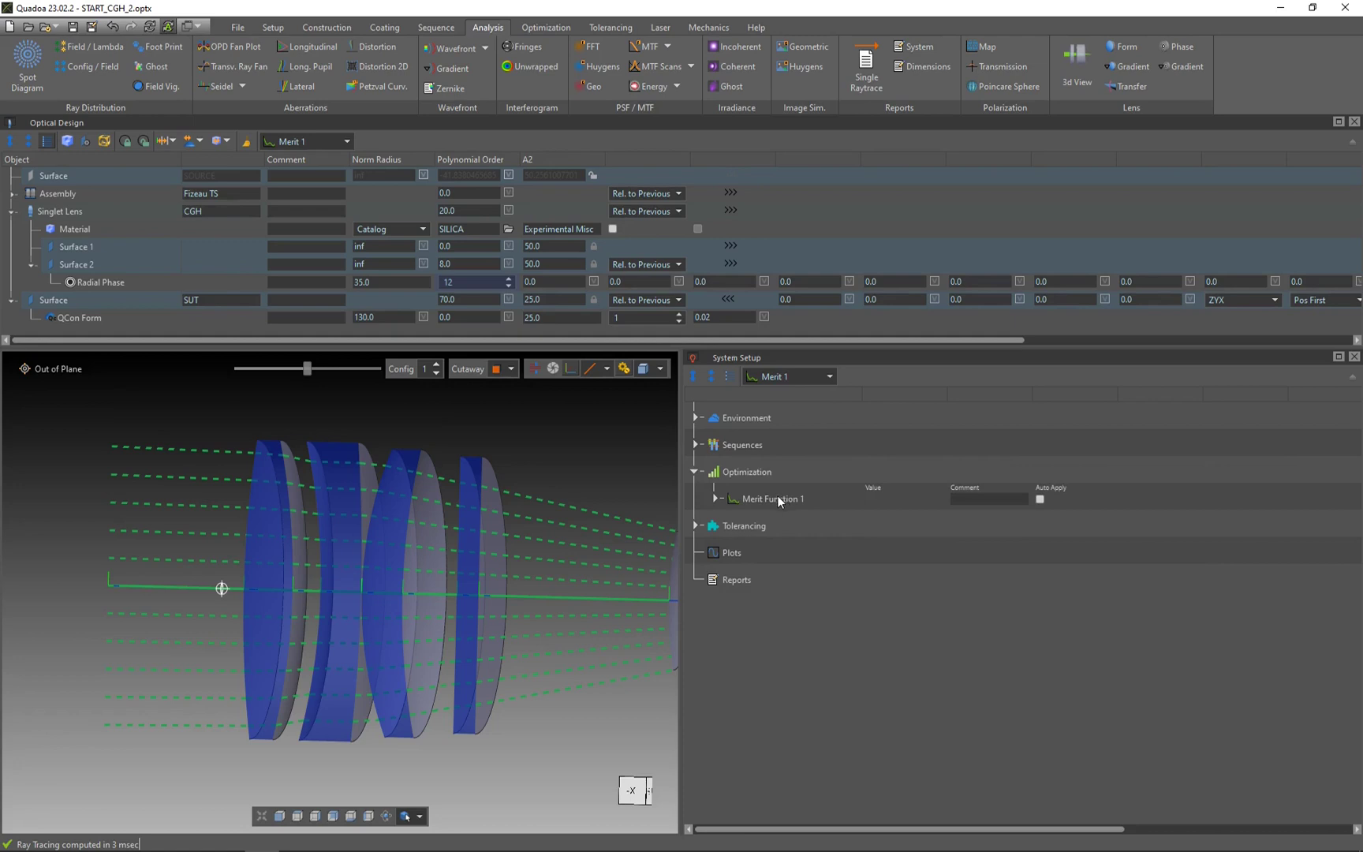
Add a Wavefront RMS goal to Merit Function 1 with Grid Count 15, tracing Sequence 3.
right_click(777, 498)
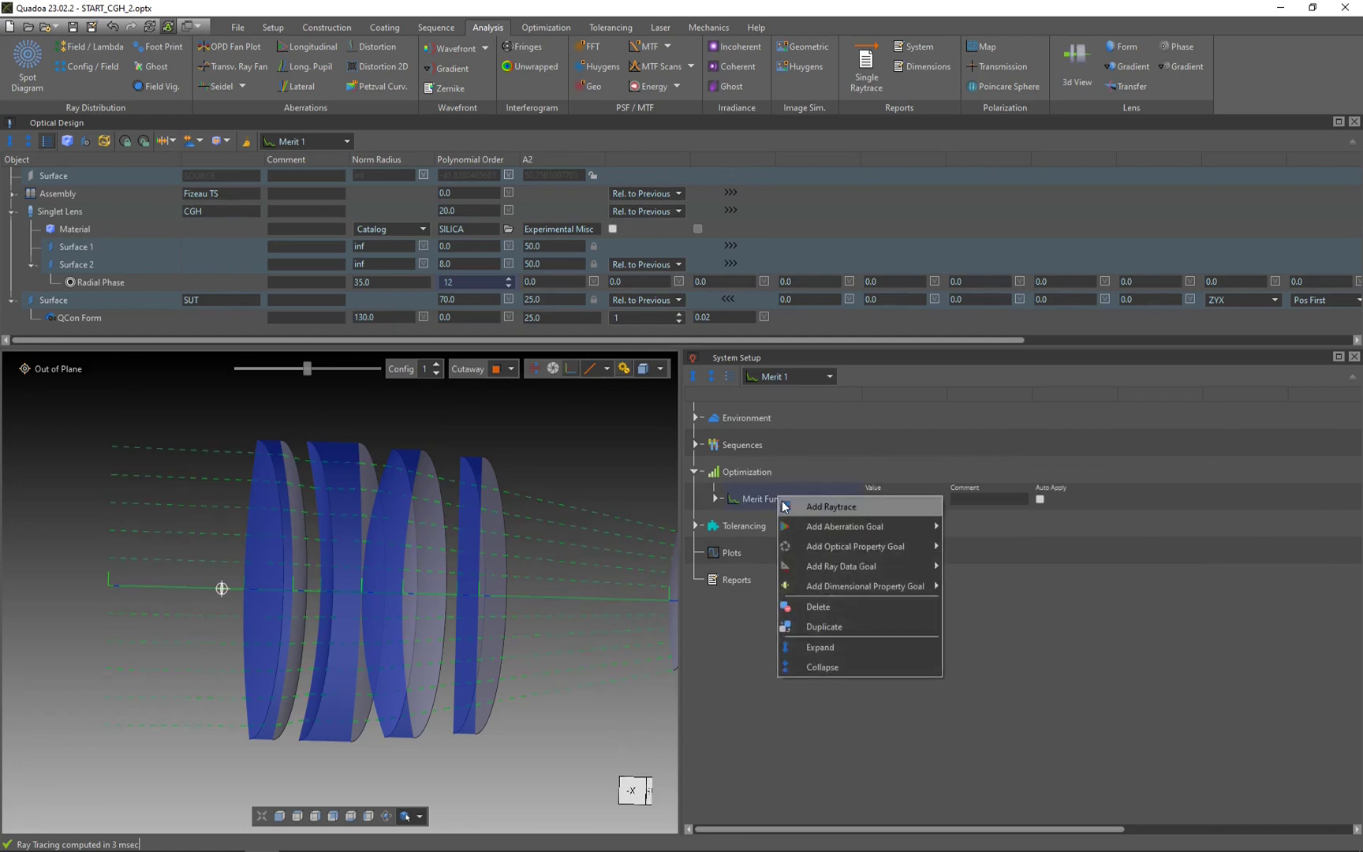
mouse_move(845, 526)
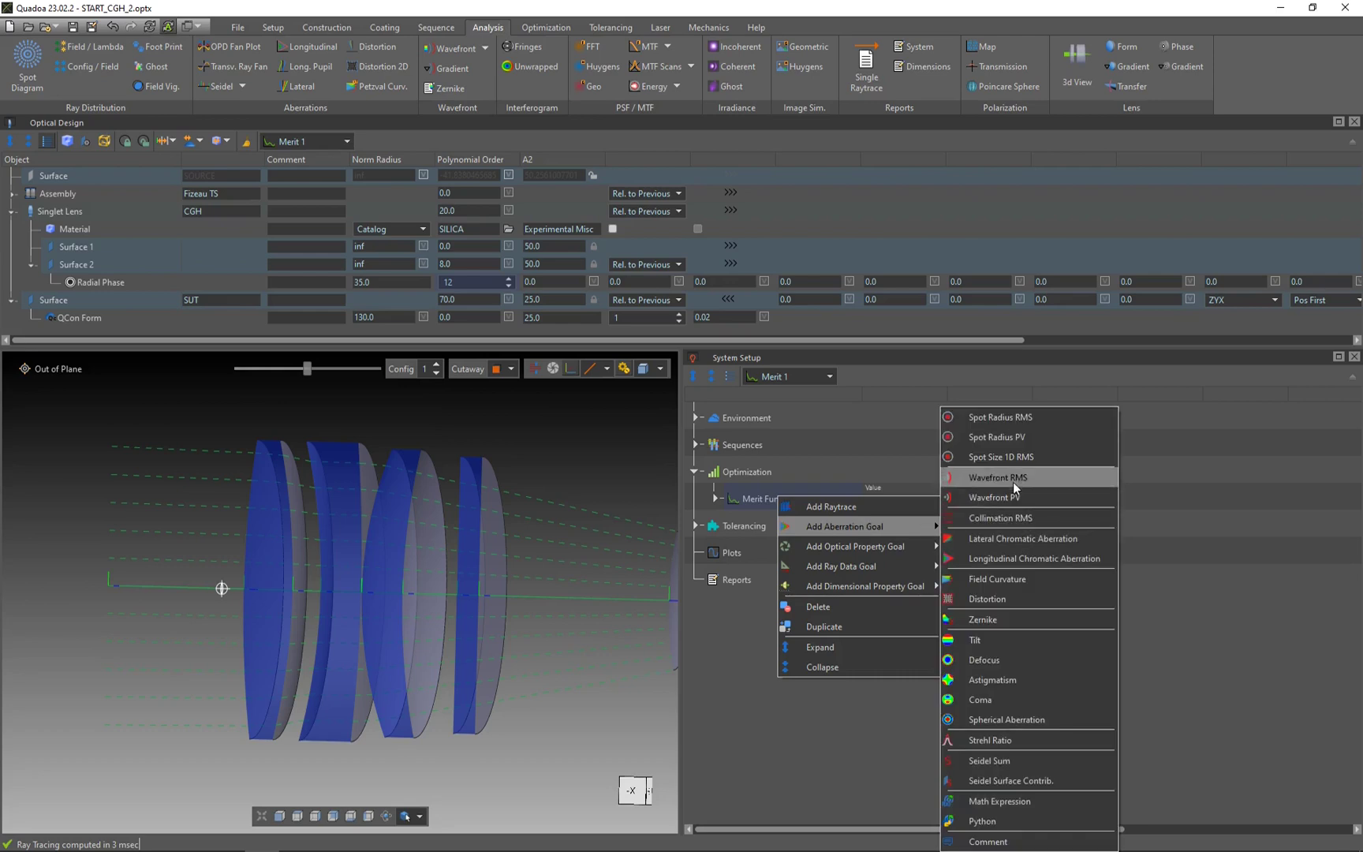
click(1015, 479)
click(715, 498)
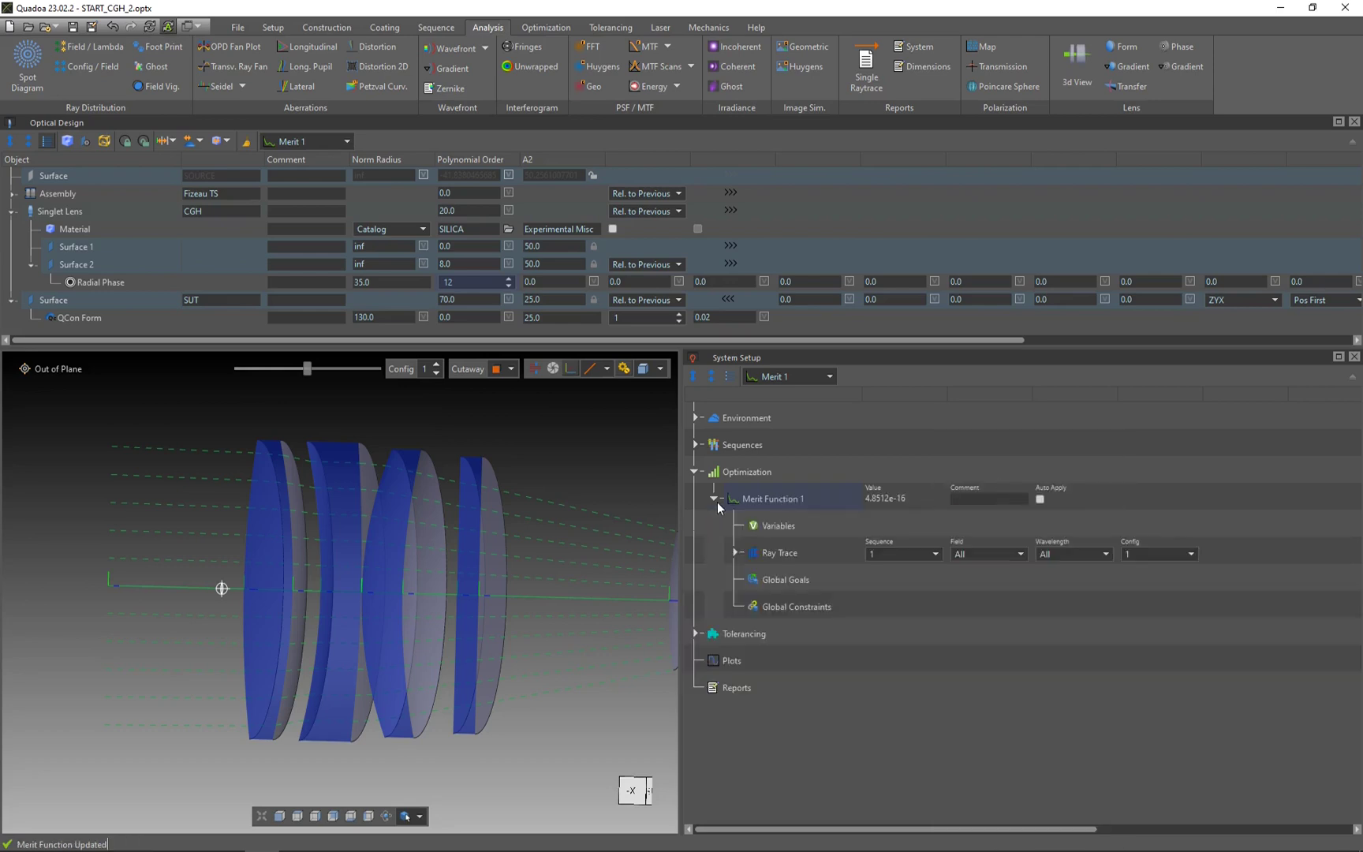
click(735, 554)
click(754, 607)
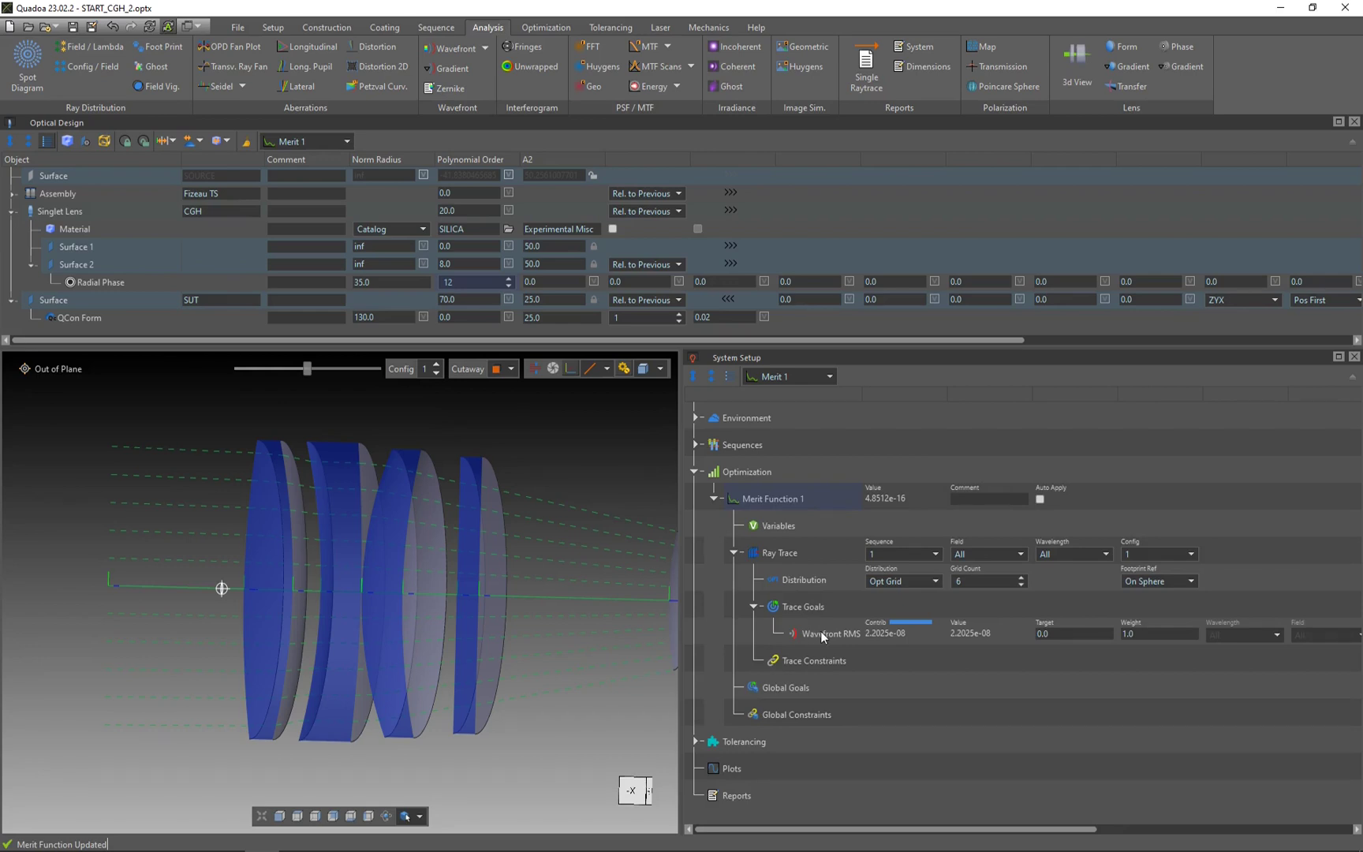
text(15)
key(Return)
click(924, 555)
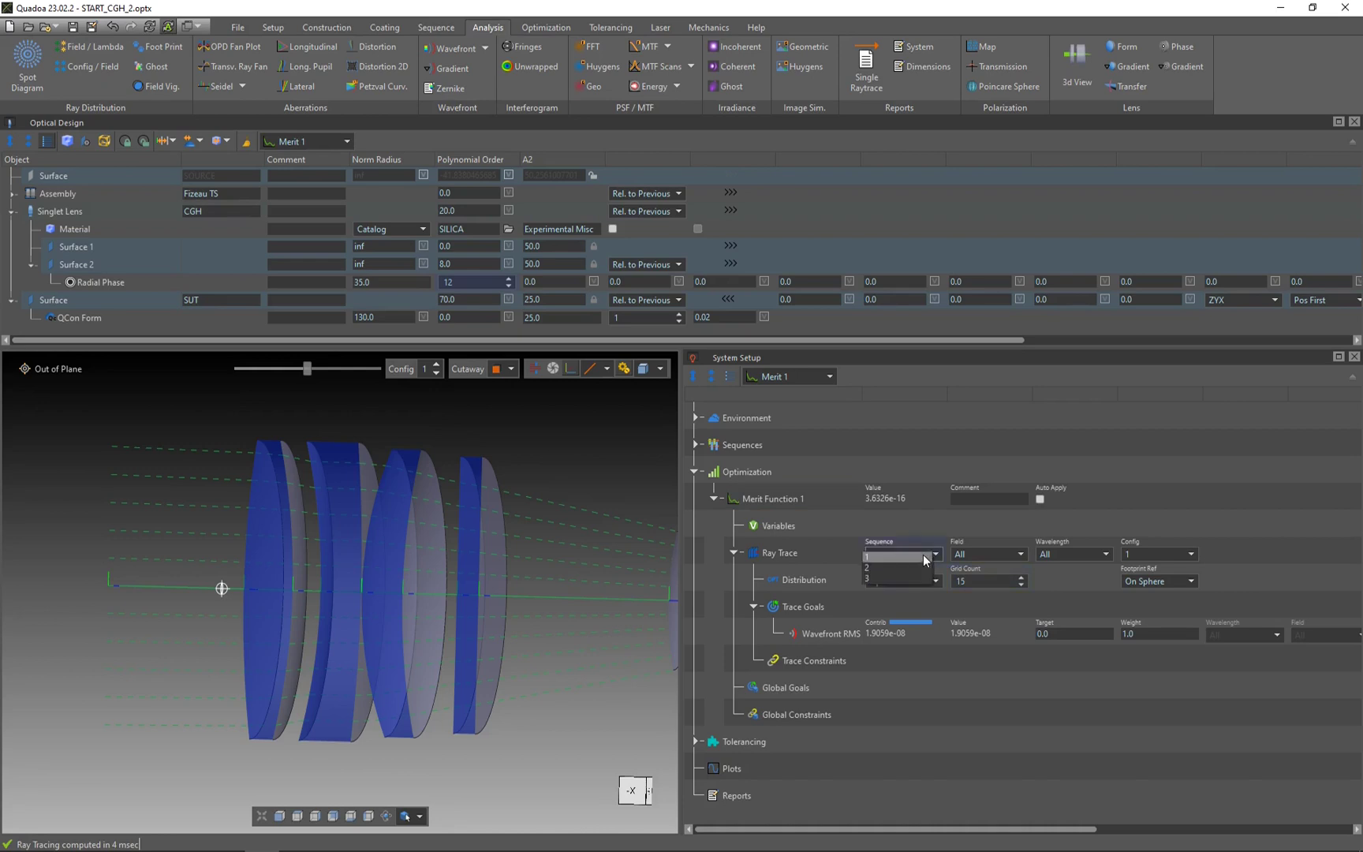
click(884, 576)
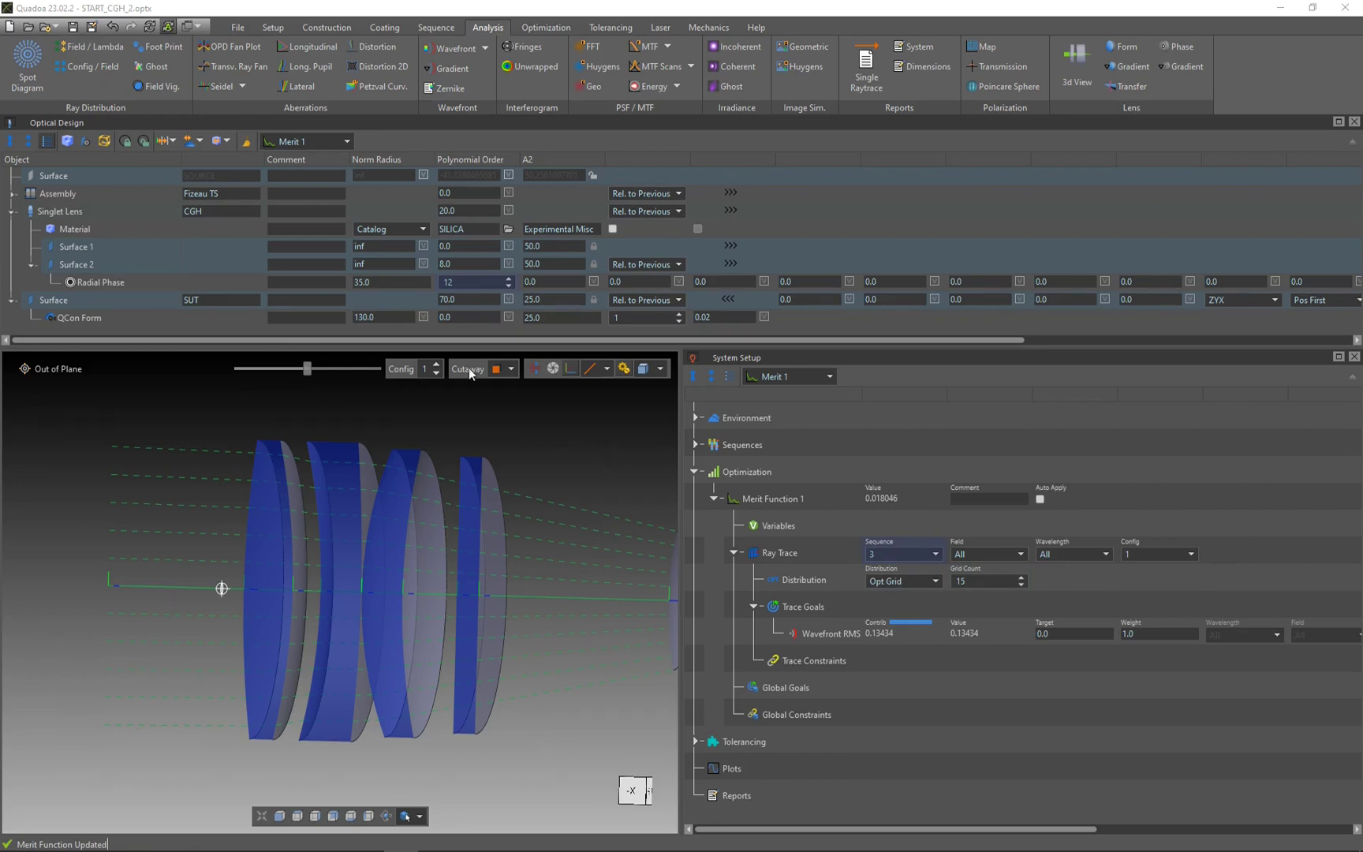
Open a Wavefront Falsecolor plot as an Image of User Sequence 3 and dock it.
click(485, 49)
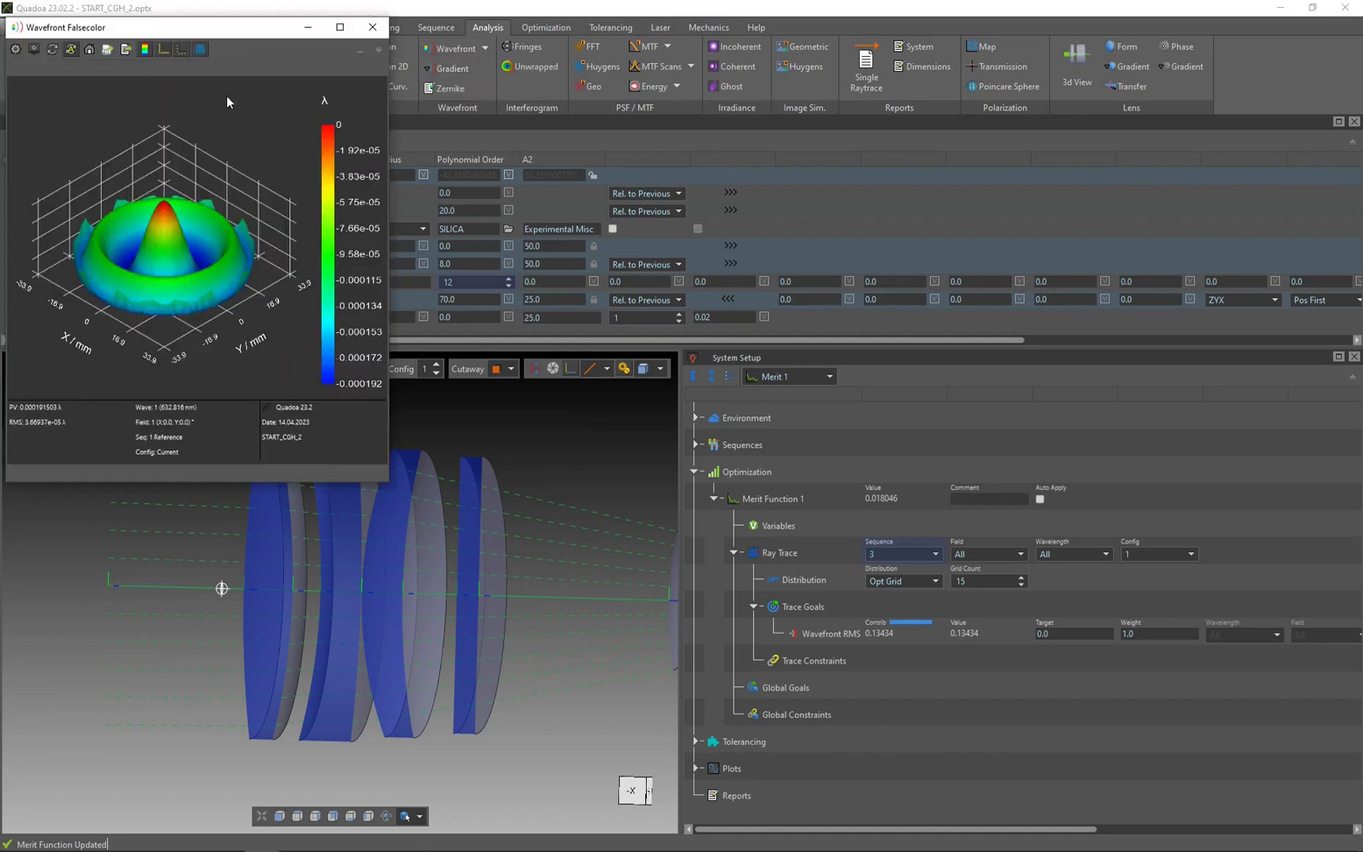
click(34, 49)
click(189, 77)
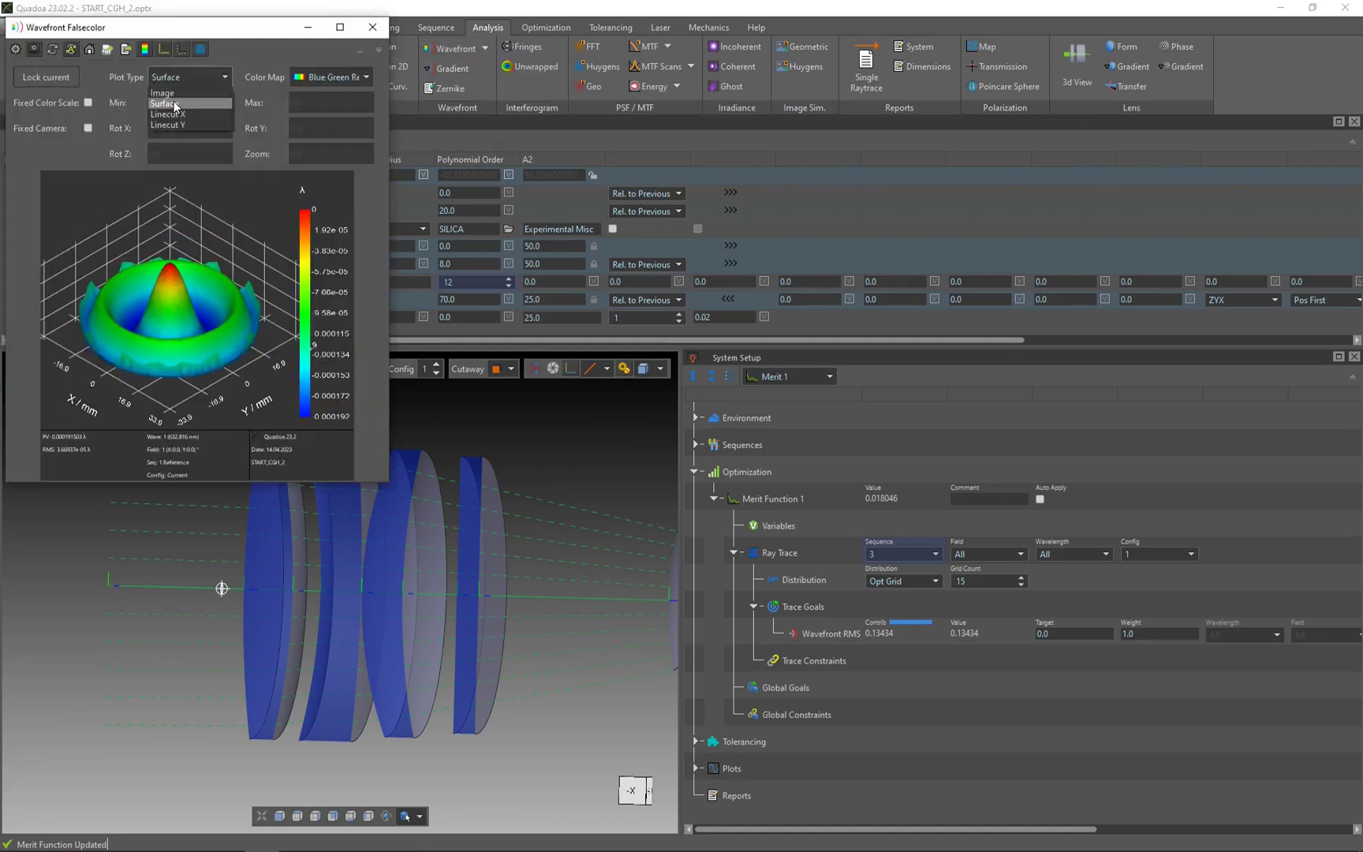
click(167, 107)
click(15, 49)
click(122, 77)
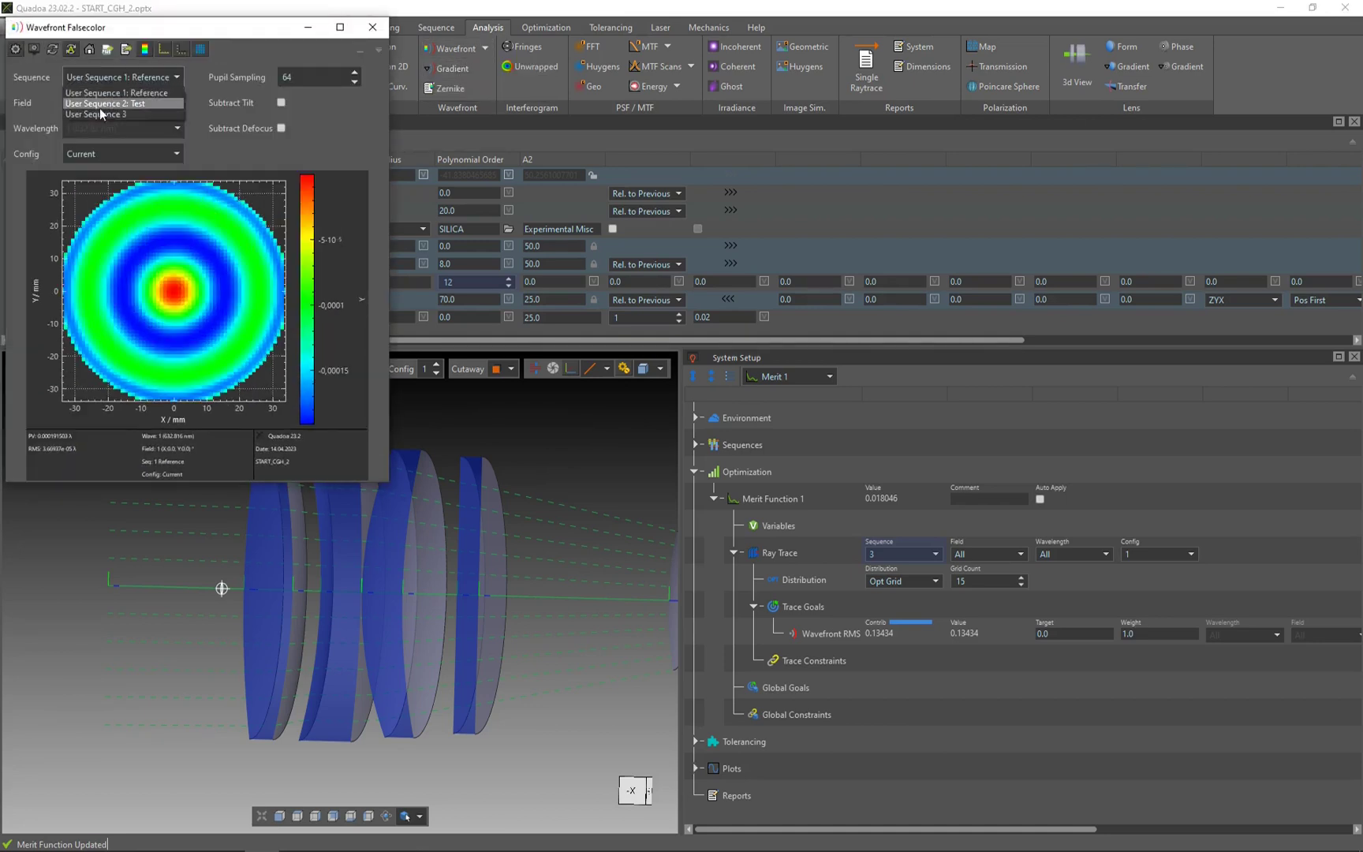
click(100, 107)
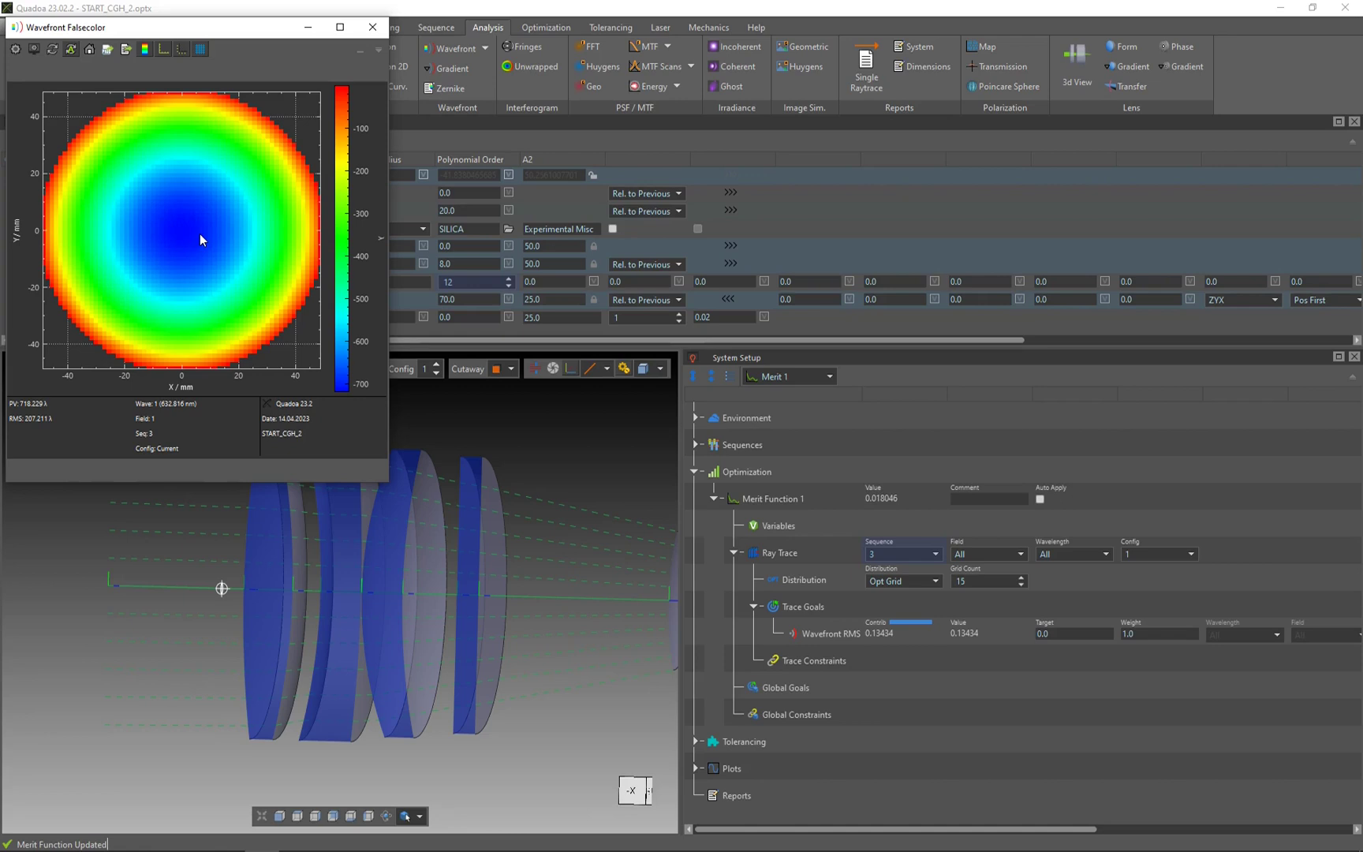
double_click(352, 27)
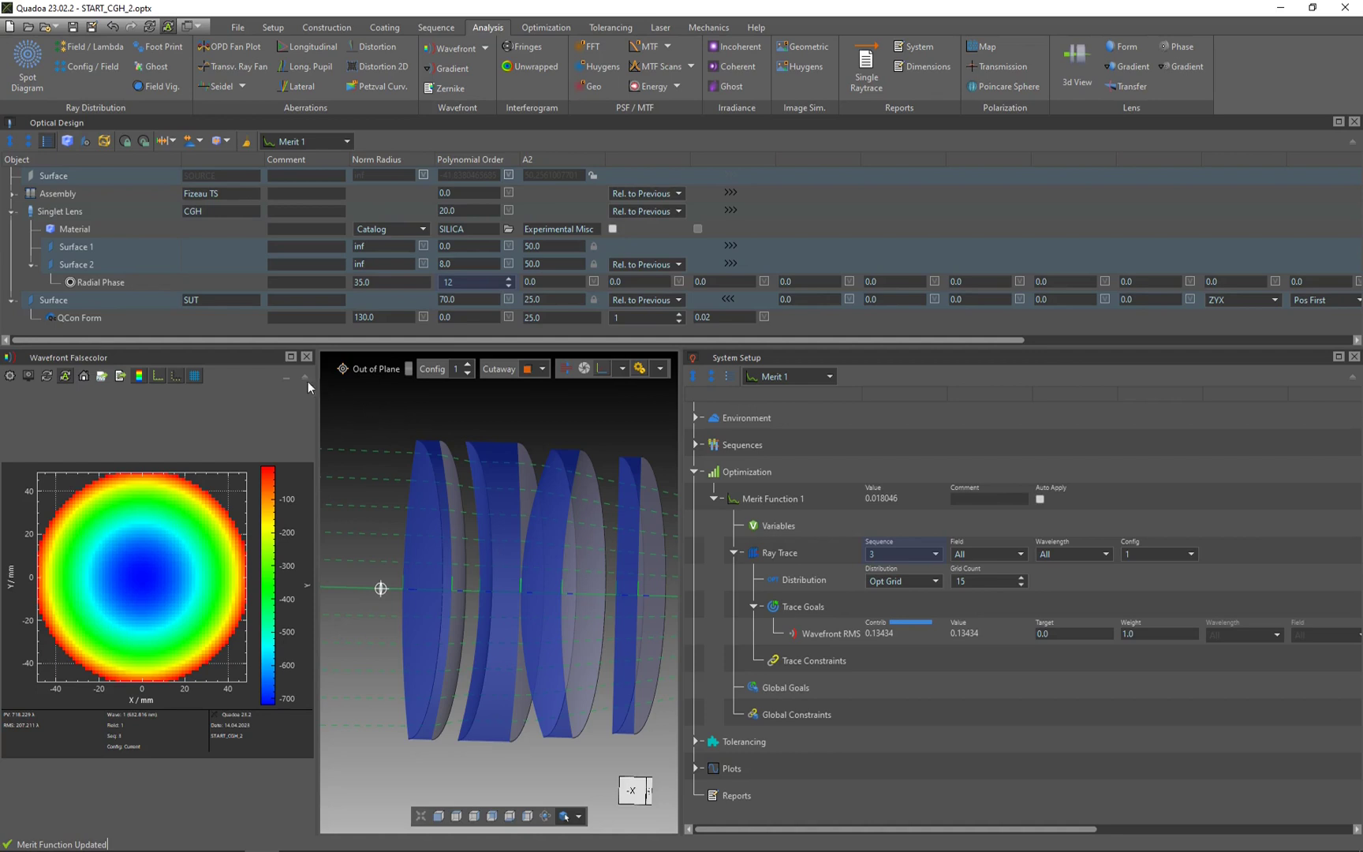
Run Local Optimization on the SUT Z position, cutting wavefront RMS from 0.134 to 0.0015.
click(127, 299)
scroll(451, 518, down, 3)
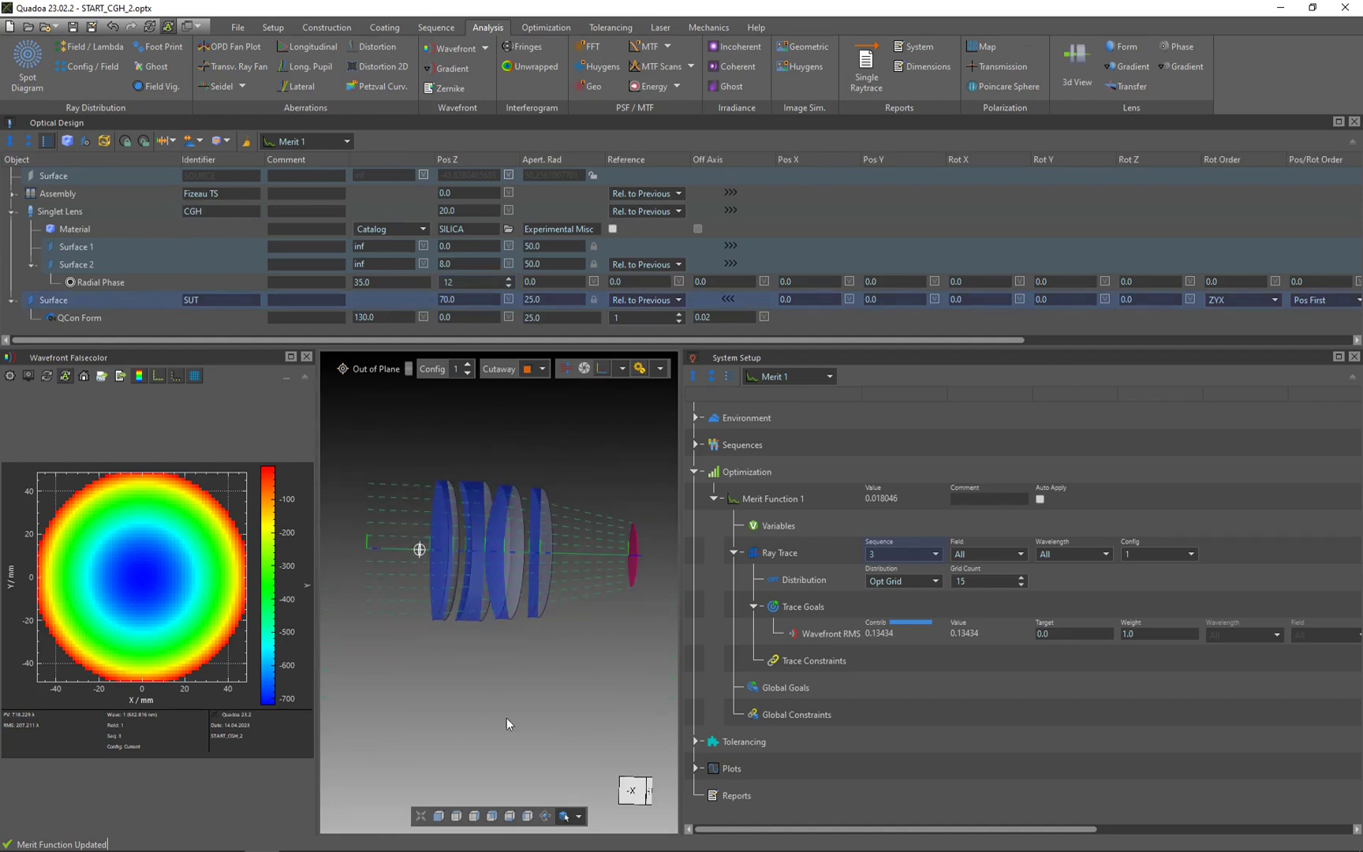
click(436, 821)
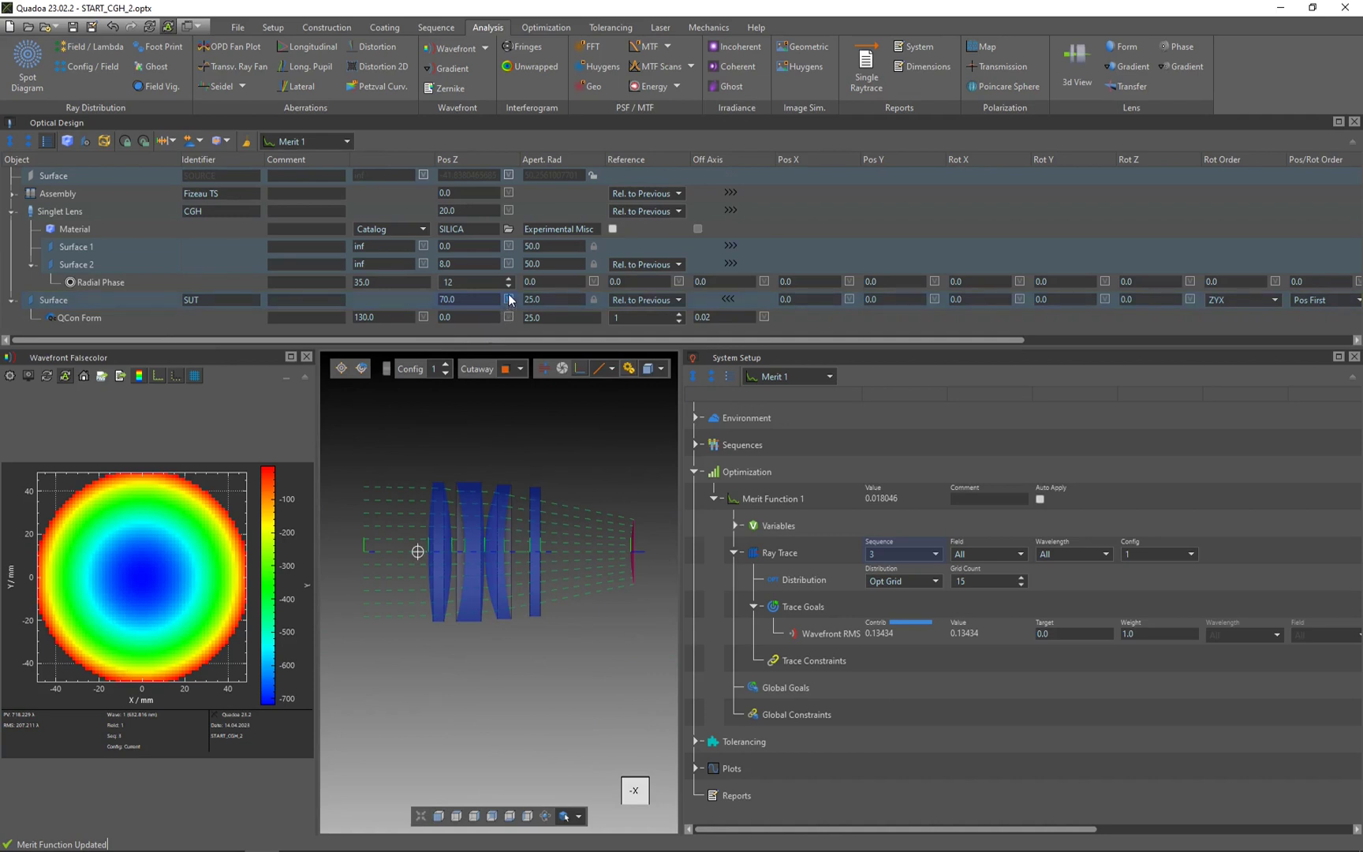
click(549, 30)
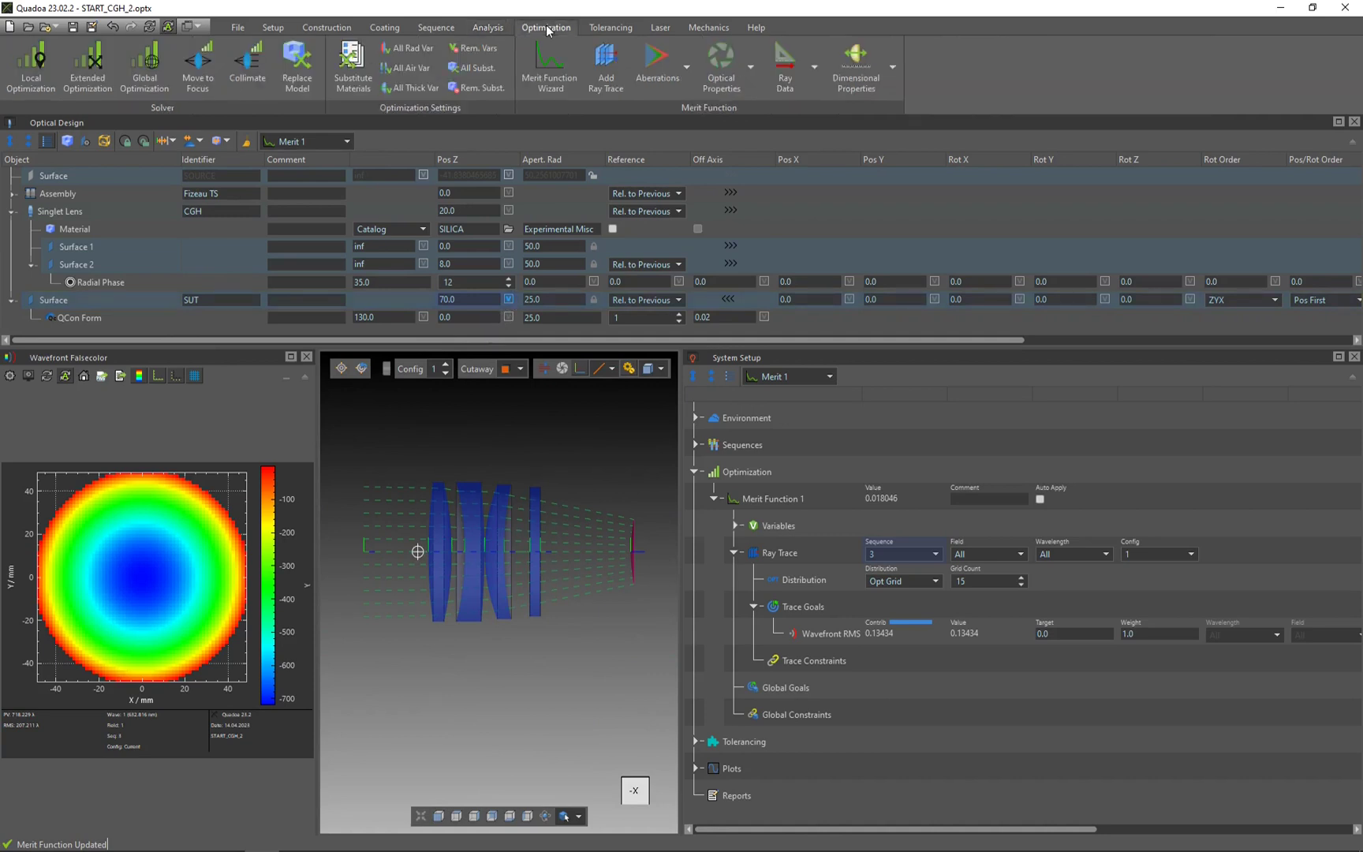
click(38, 72)
click(587, 600)
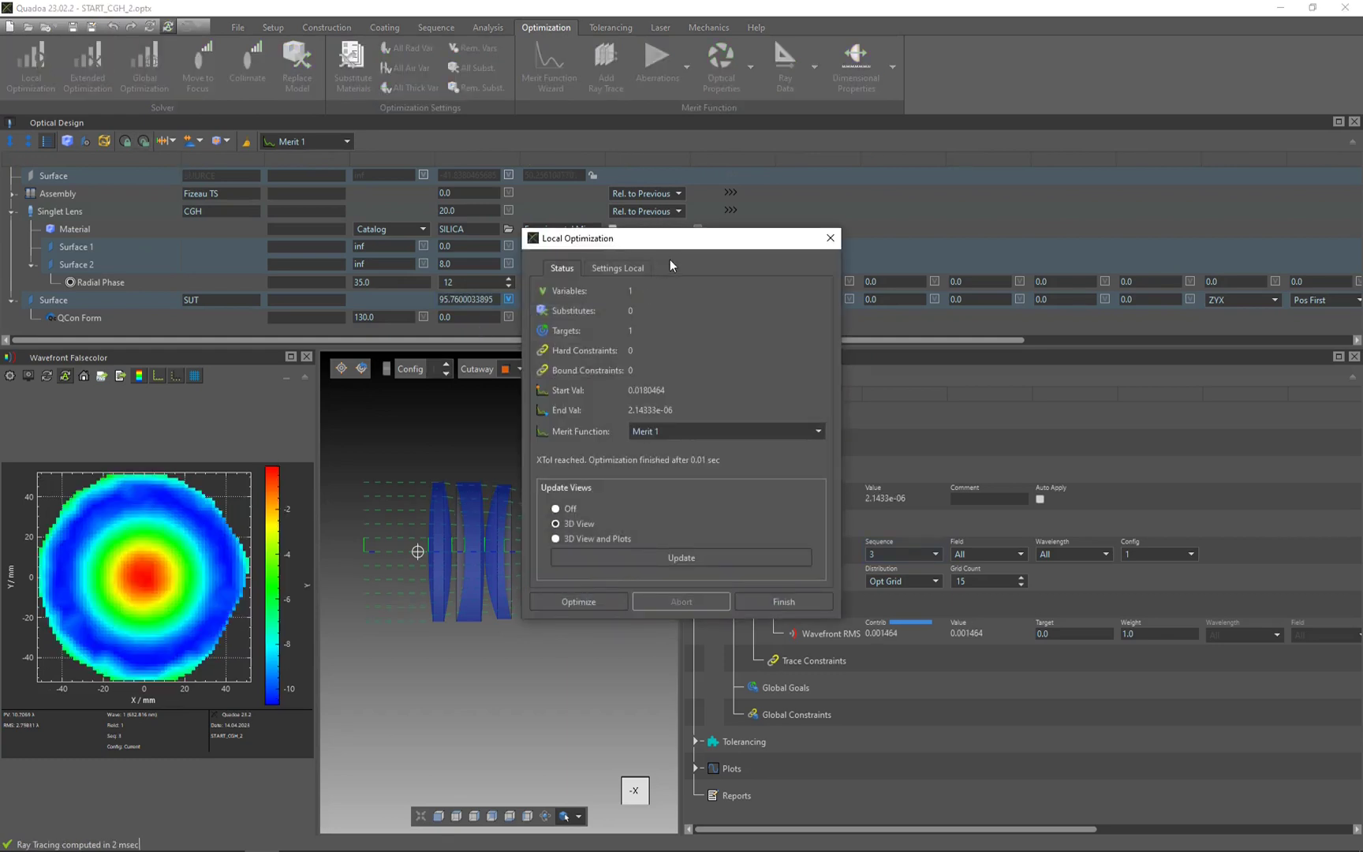
click(799, 550)
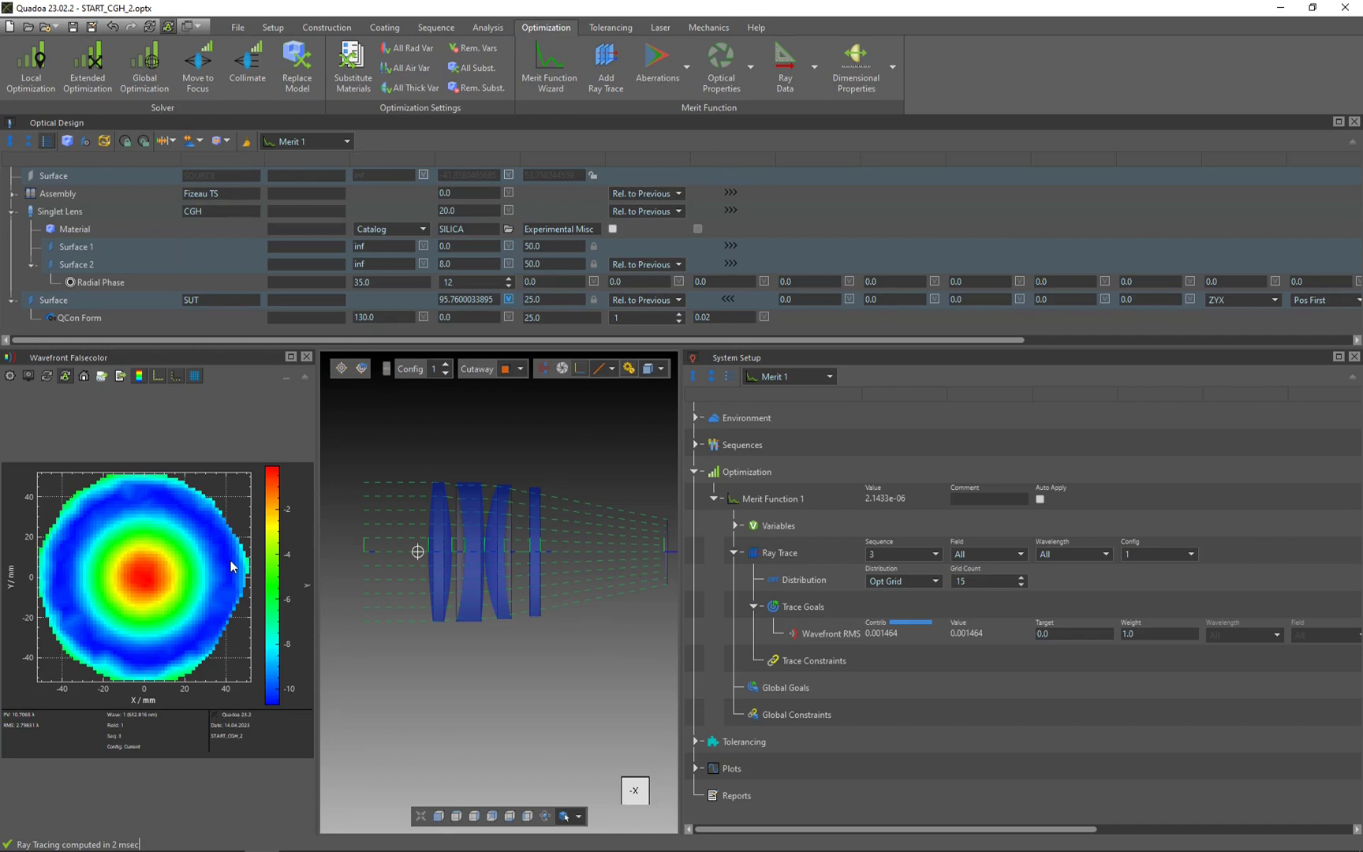
Fix the SUT Pos Z and set all CGH Radial Phase coefficients variable.
click(509, 300)
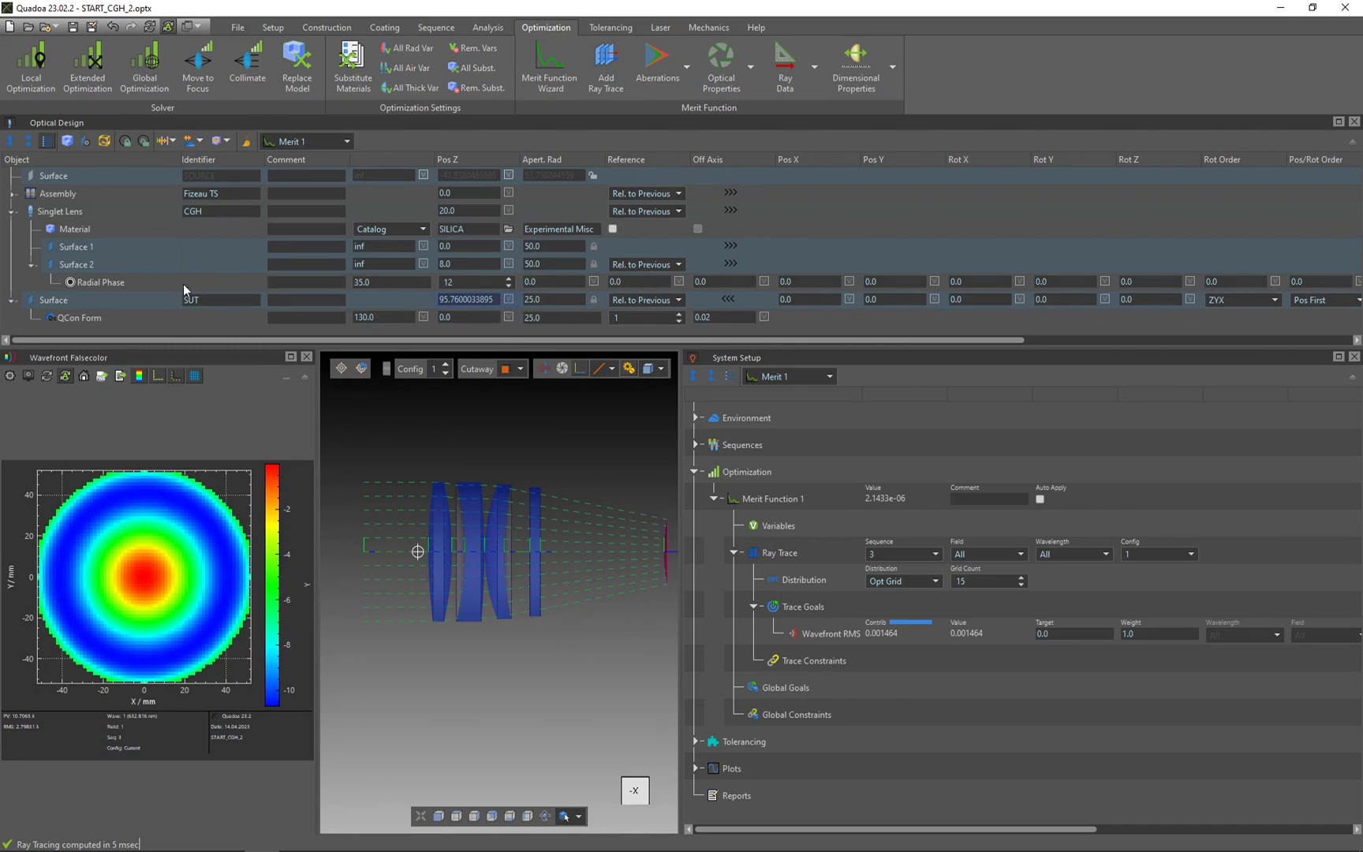
right_click(142, 285)
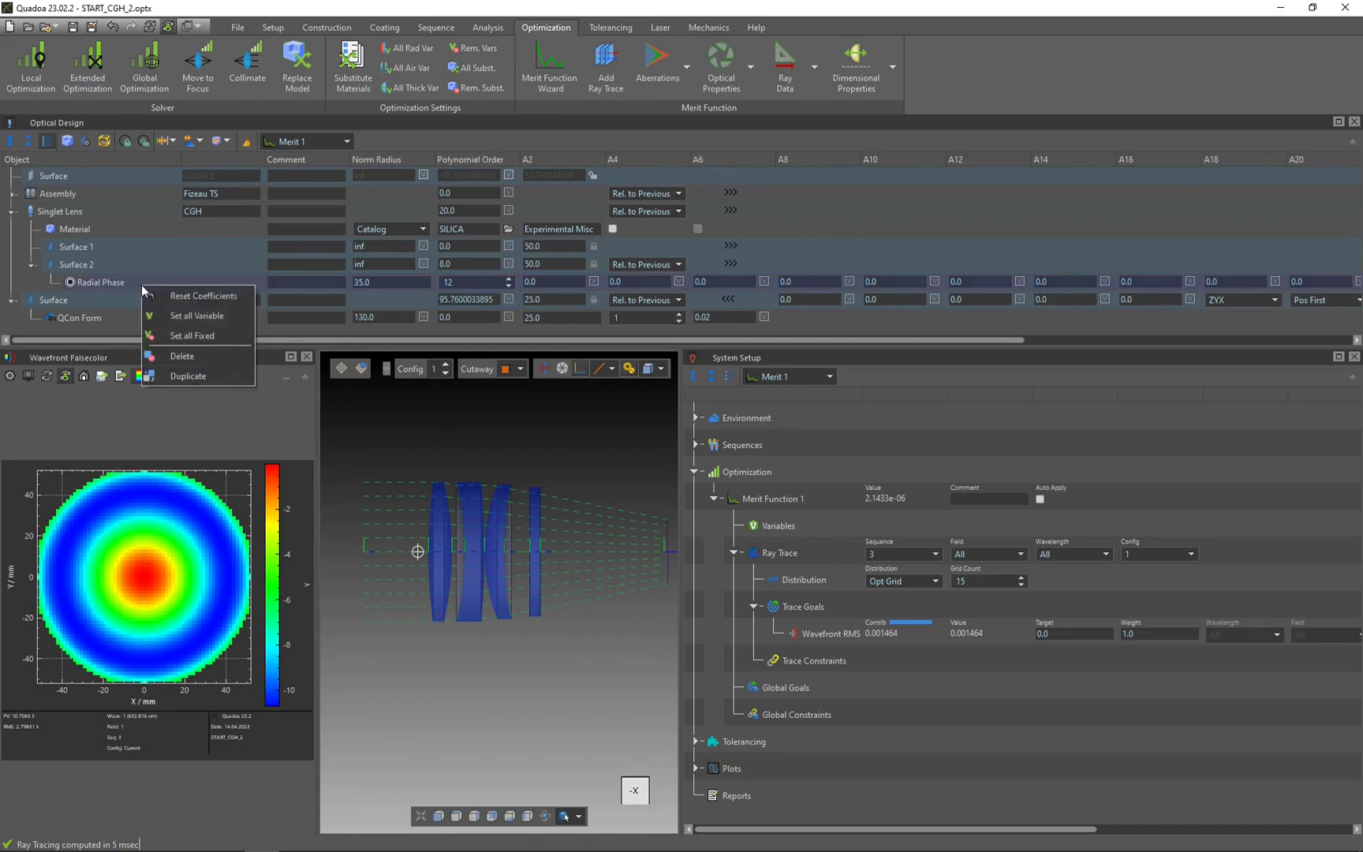
click(199, 316)
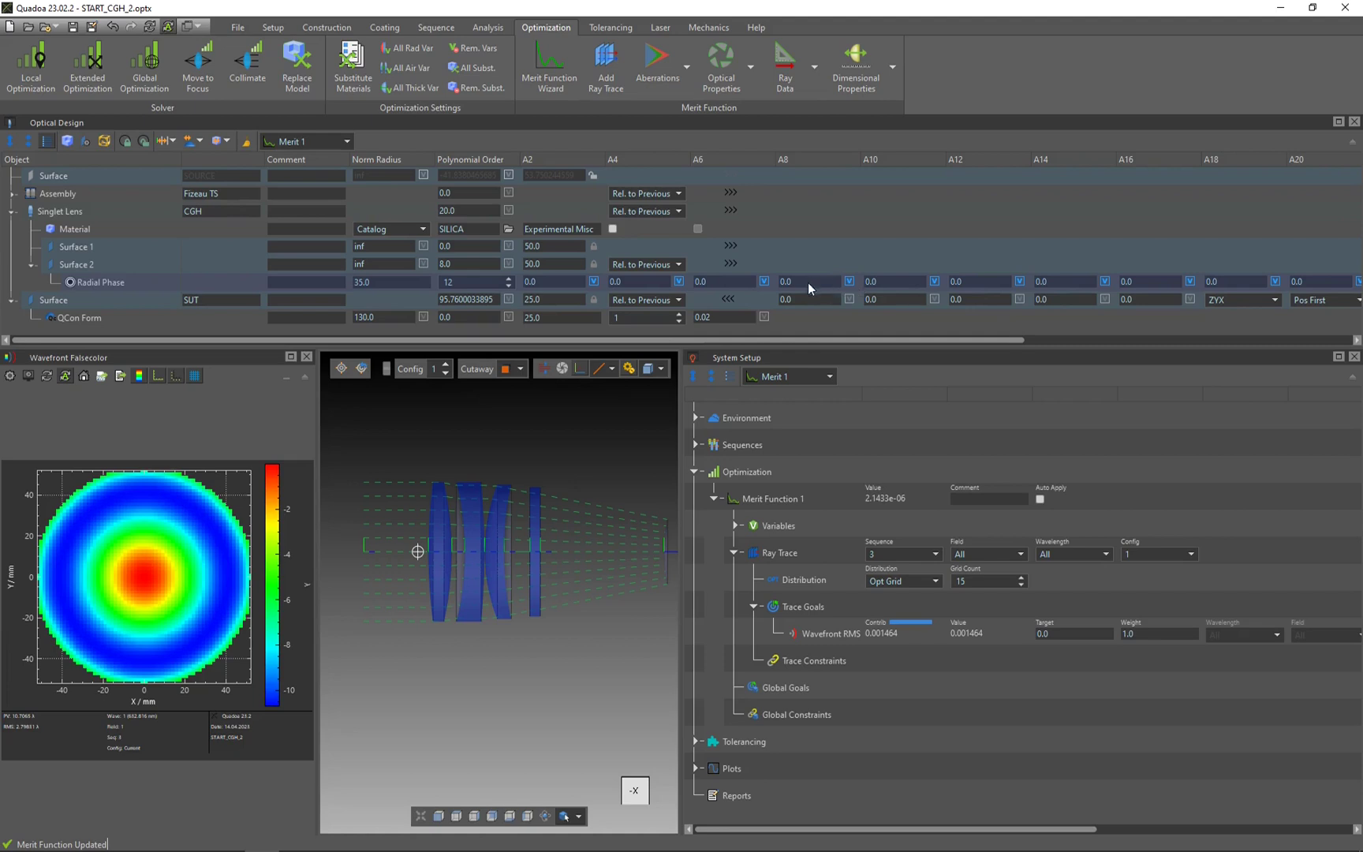
Run local optimization of the CGH radial phase coefficients, reaching a wavefront RMS of about 7.1e-07.
click(43, 79)
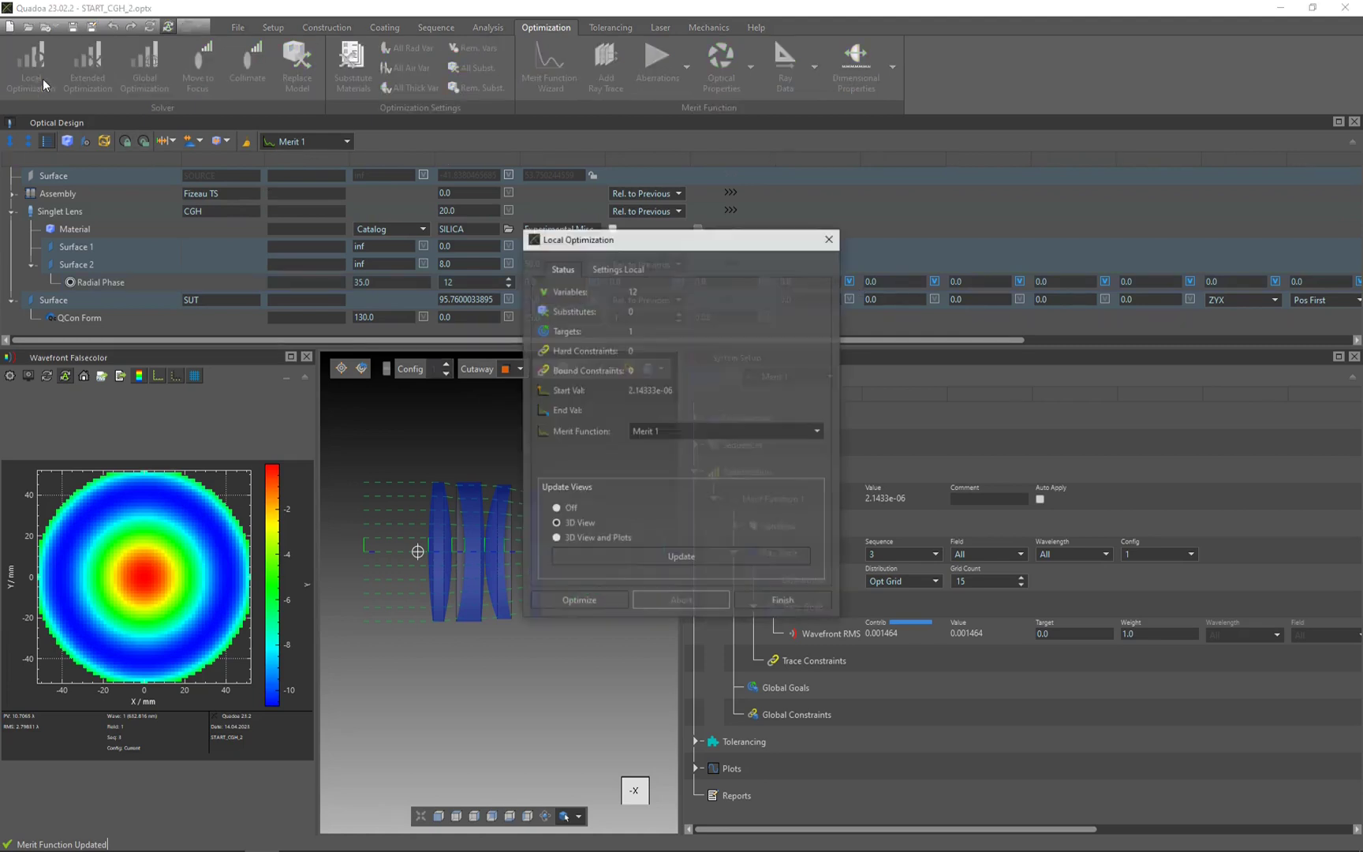
drag(692, 230, 448, 52)
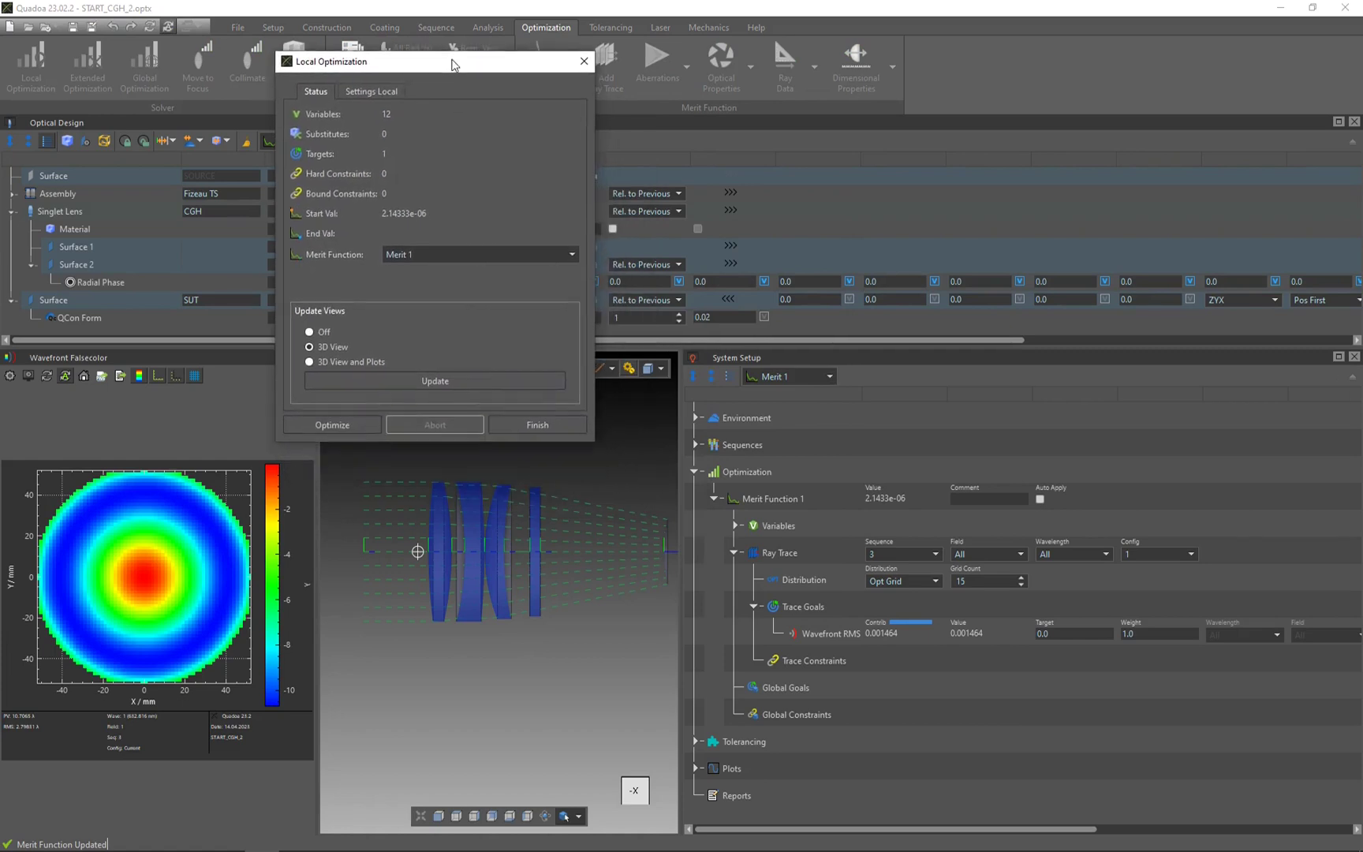
click(354, 414)
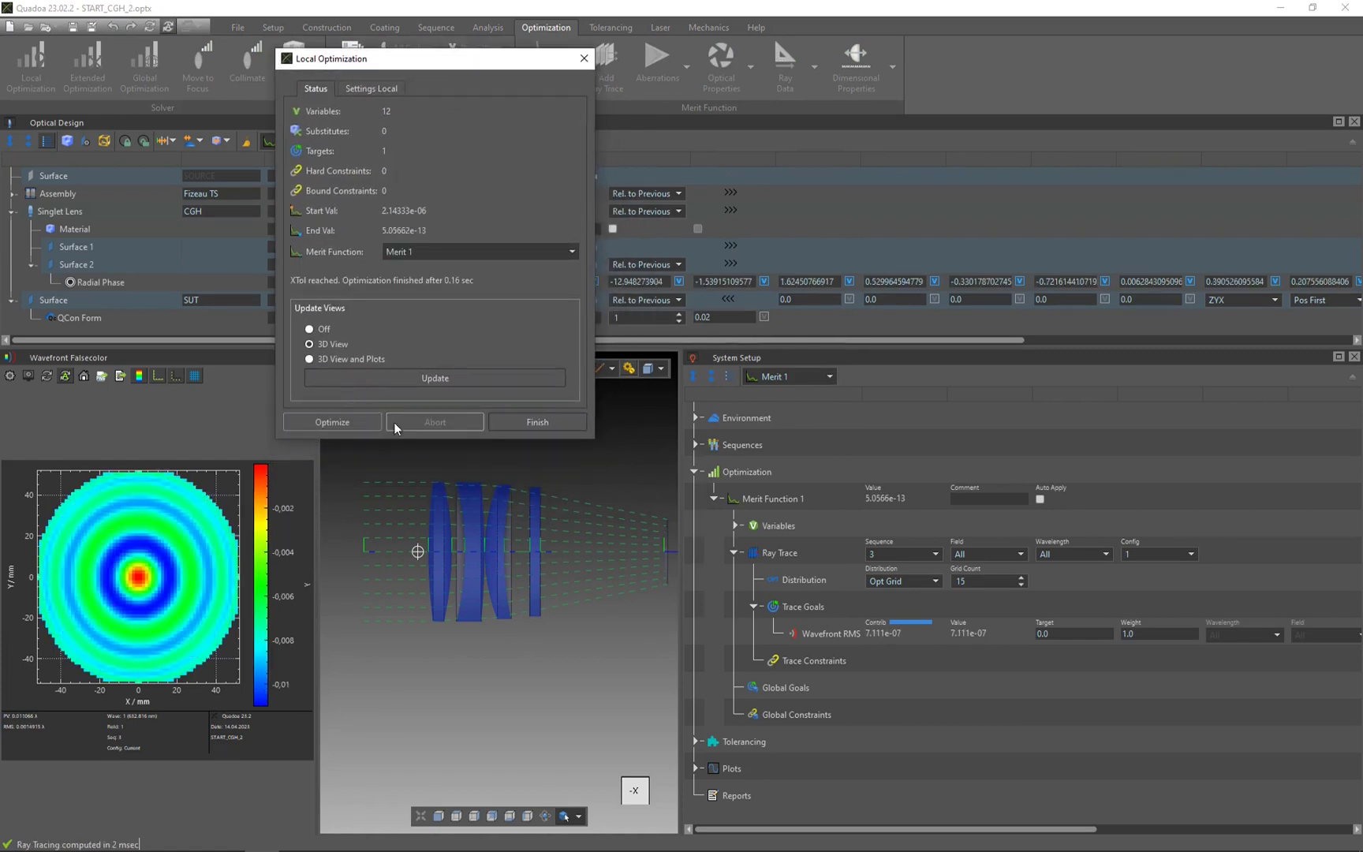
click(529, 421)
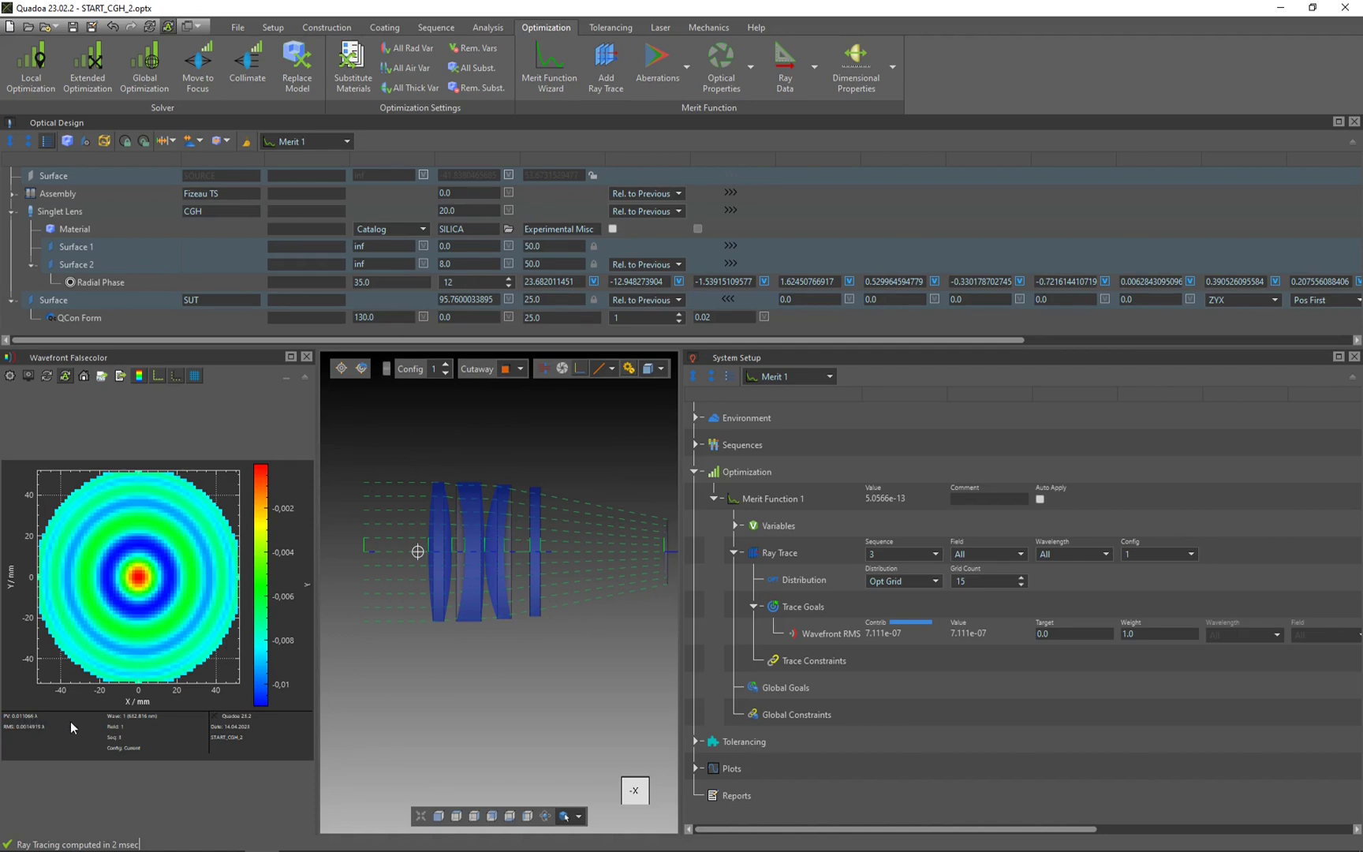
Collapse the Optimization settings, expand the Sequences list and widen the 3D layout view.
double_click(464, 284)
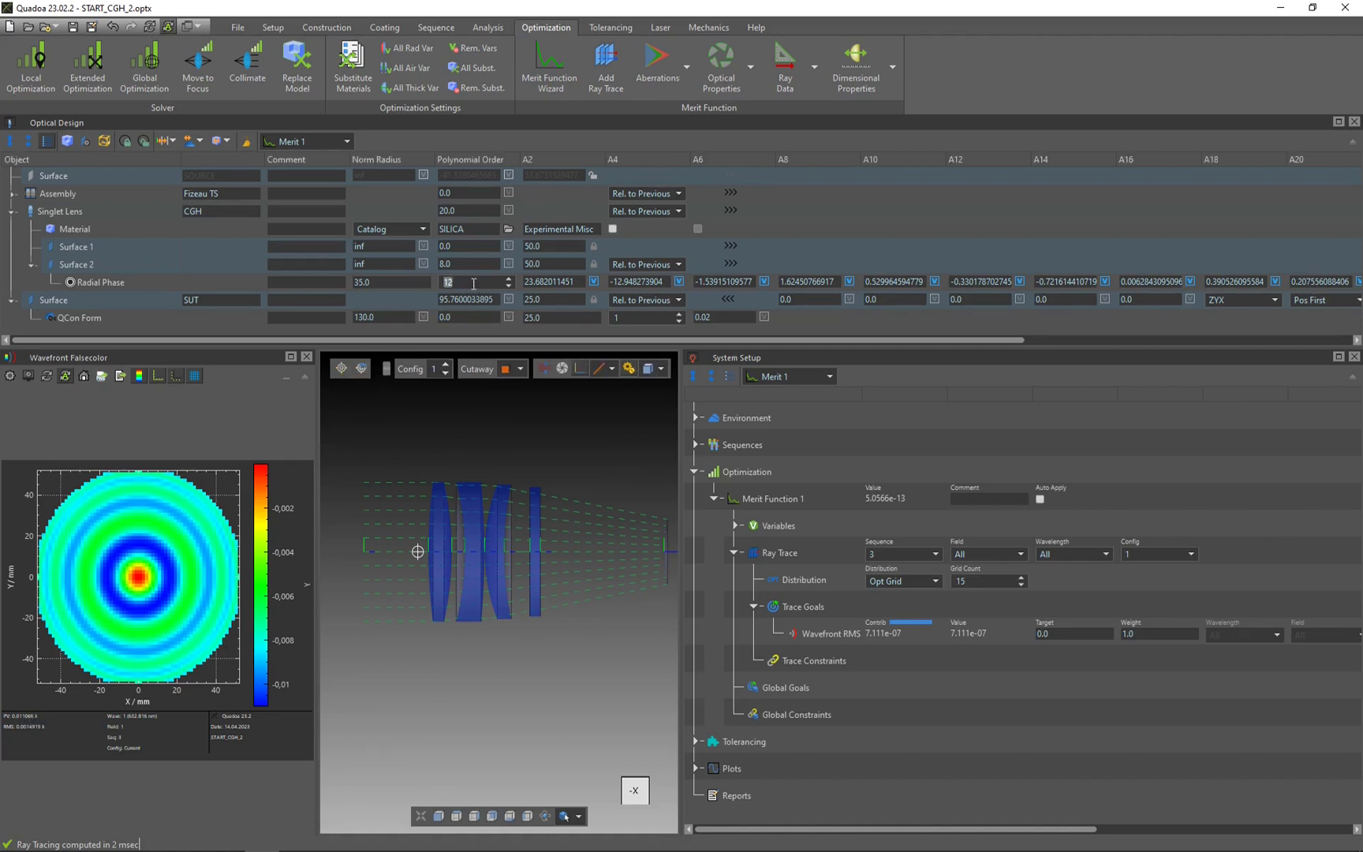
click(696, 472)
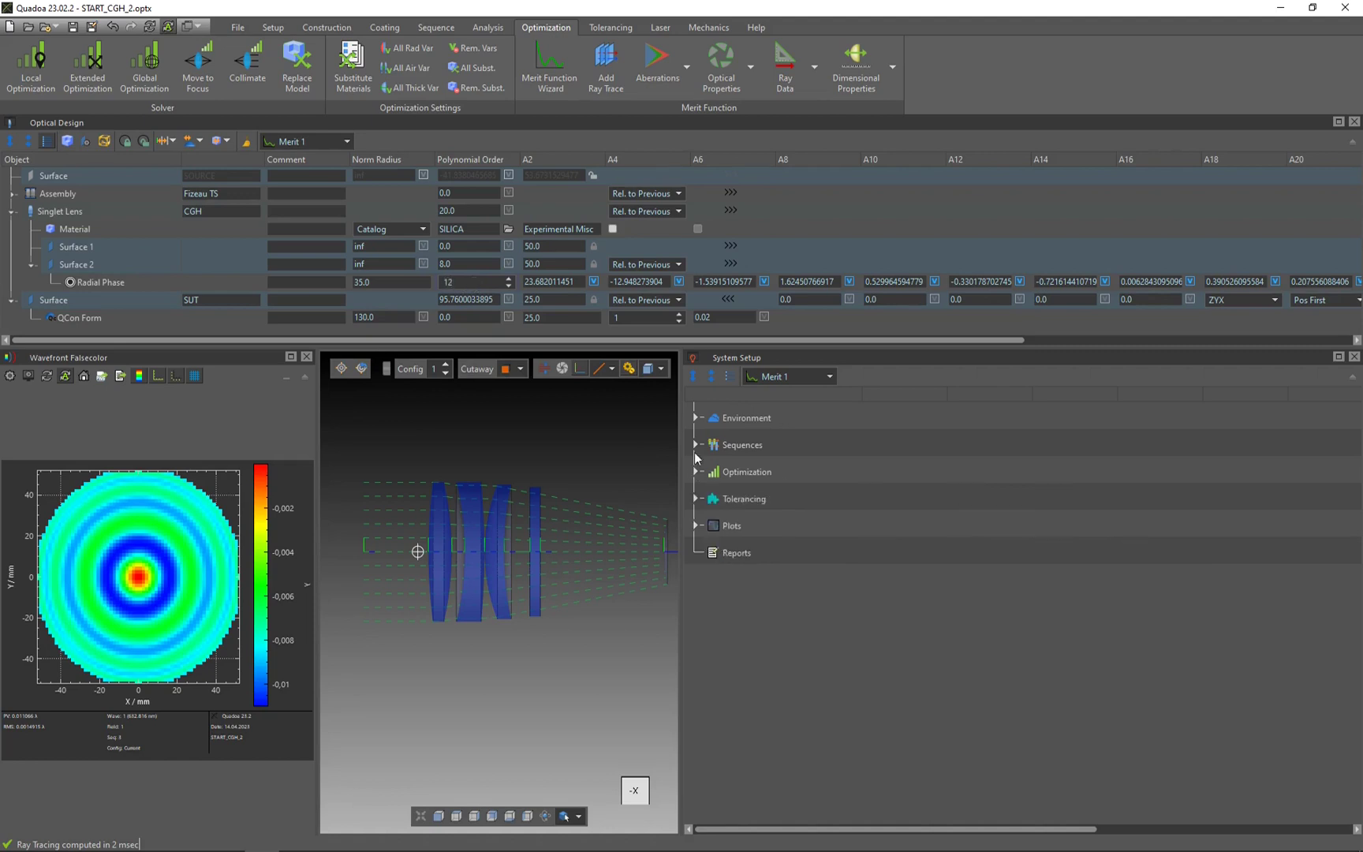
click(697, 445)
drag(693, 469, 857, 469)
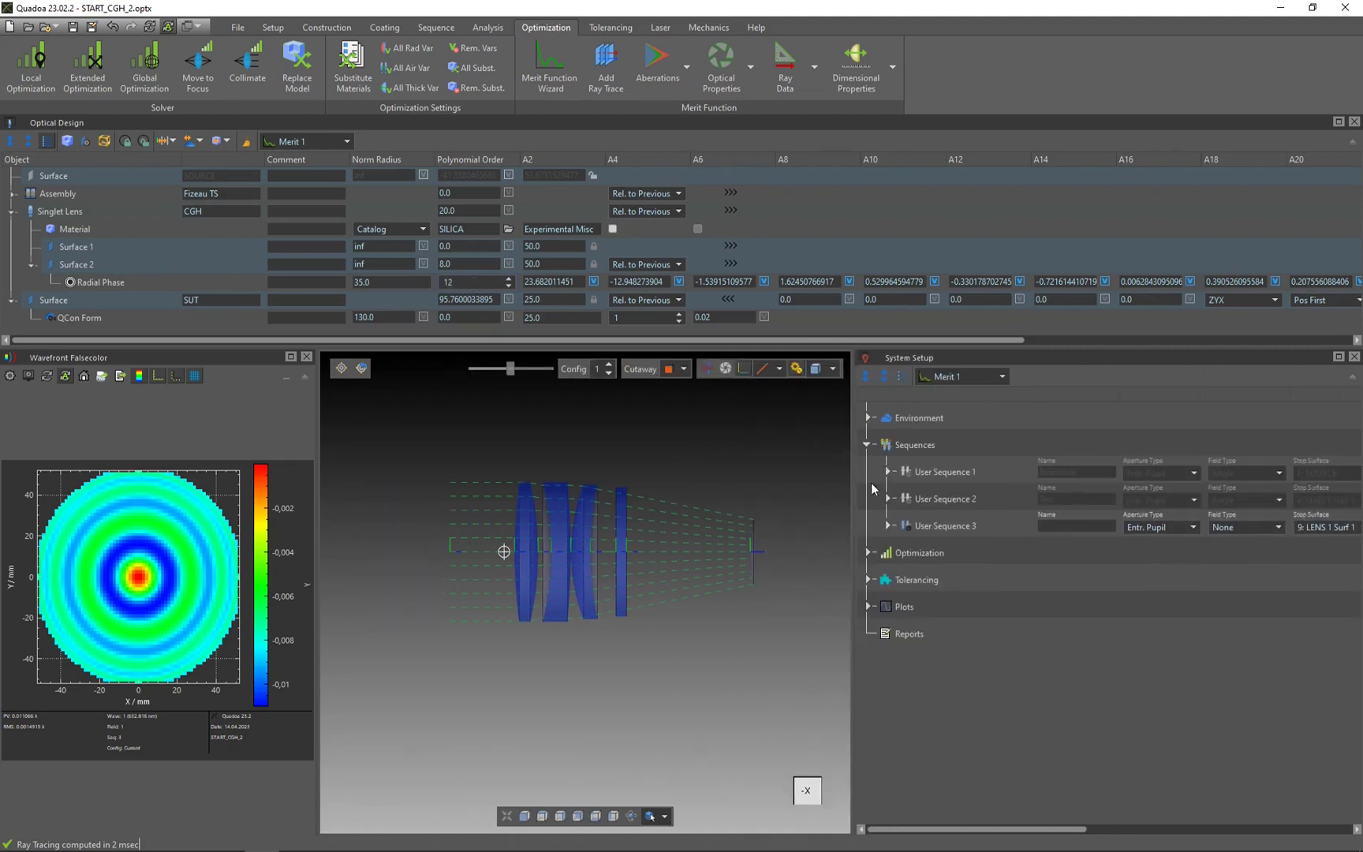
Show the Test (User Sequence 2) and Reference (User Sequence 1) rays in the 3D layout.
right_click(916, 524)
key(Escape)
right_click(948, 506)
click(954, 509)
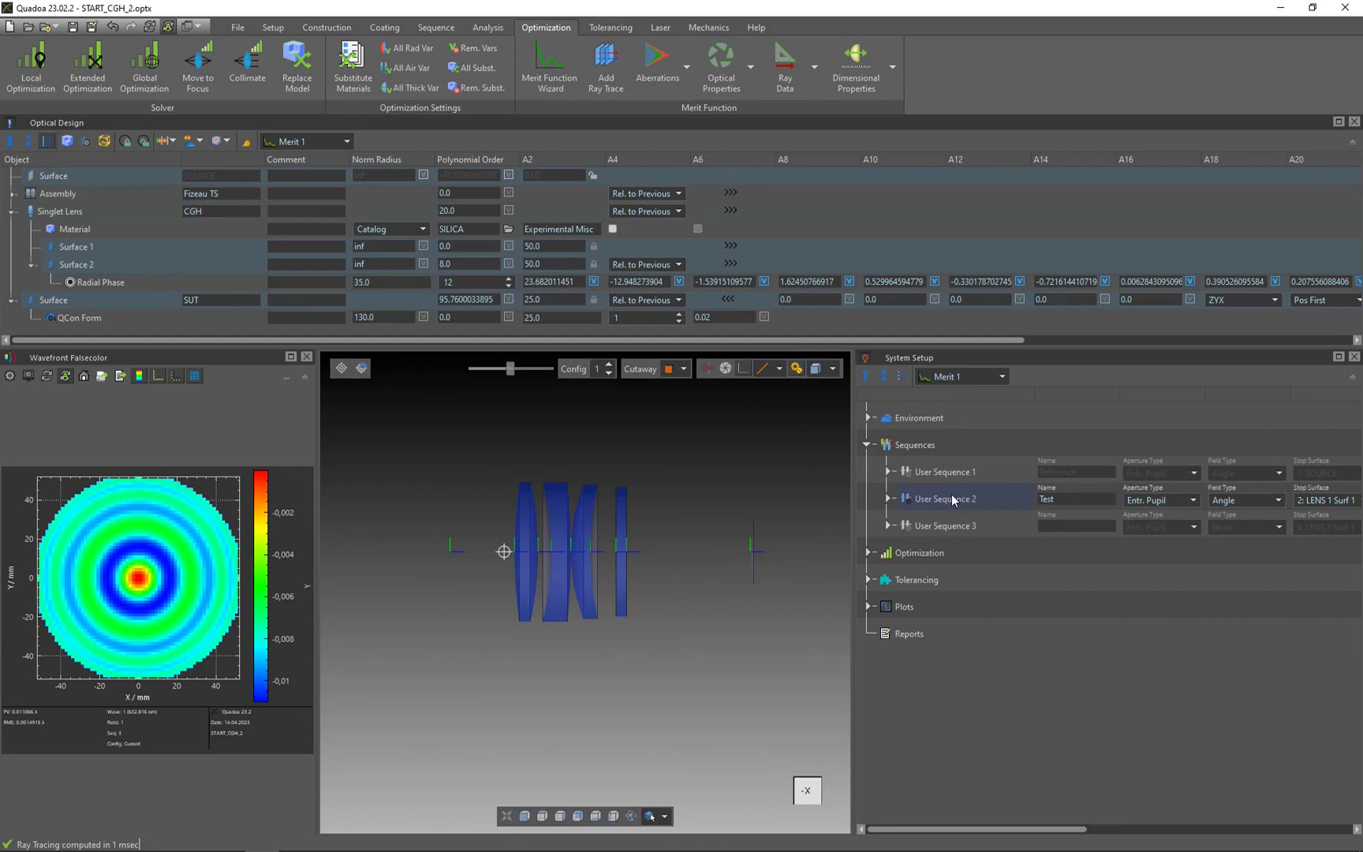
right_click(948, 472)
click(974, 482)
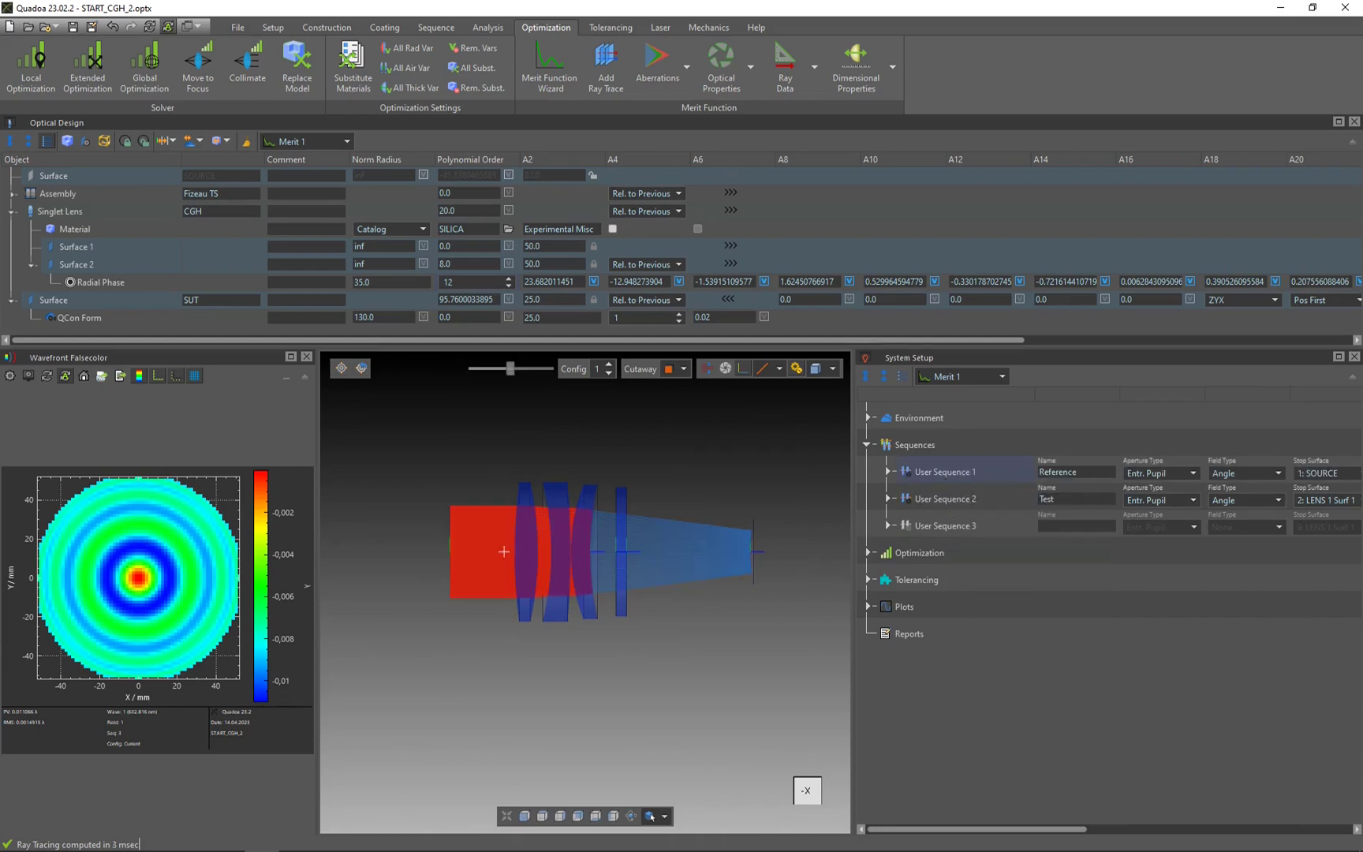
scroll(480, 507, up, 2)
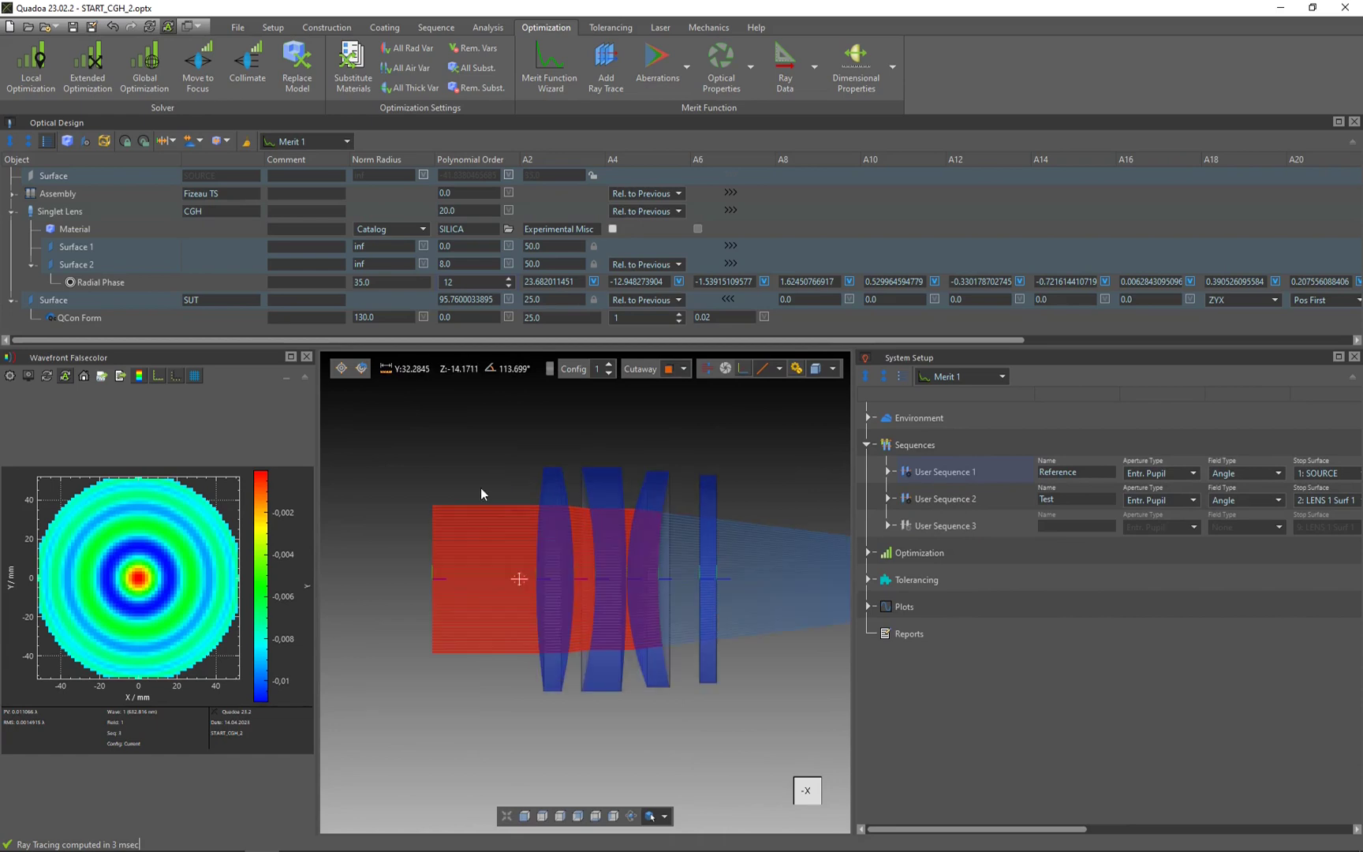
click(497, 31)
Open the interferogram fringes plot and select the SUT surface's Move Y value for a 0.1 offset.
click(520, 48)
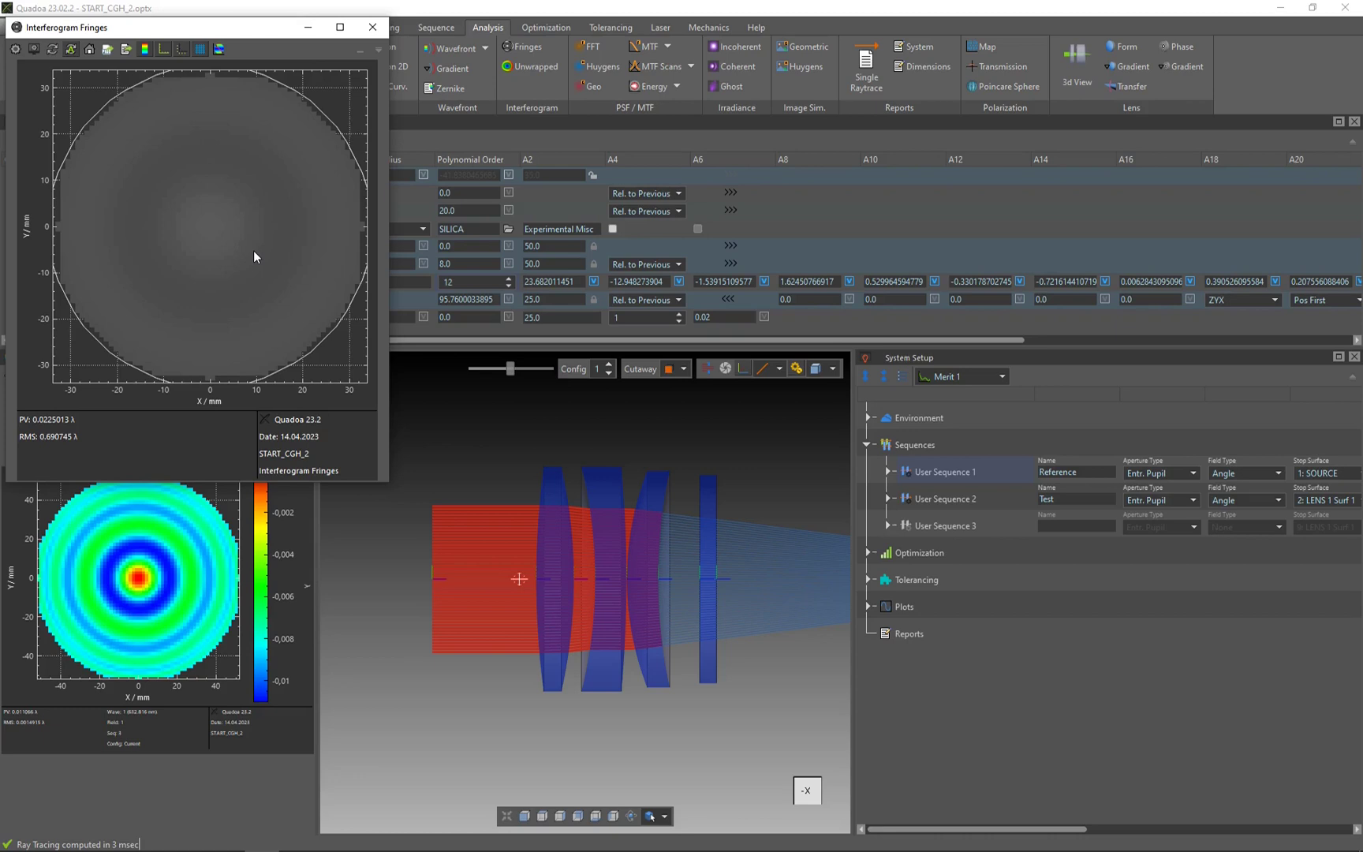
scroll(405, 624, down, 3)
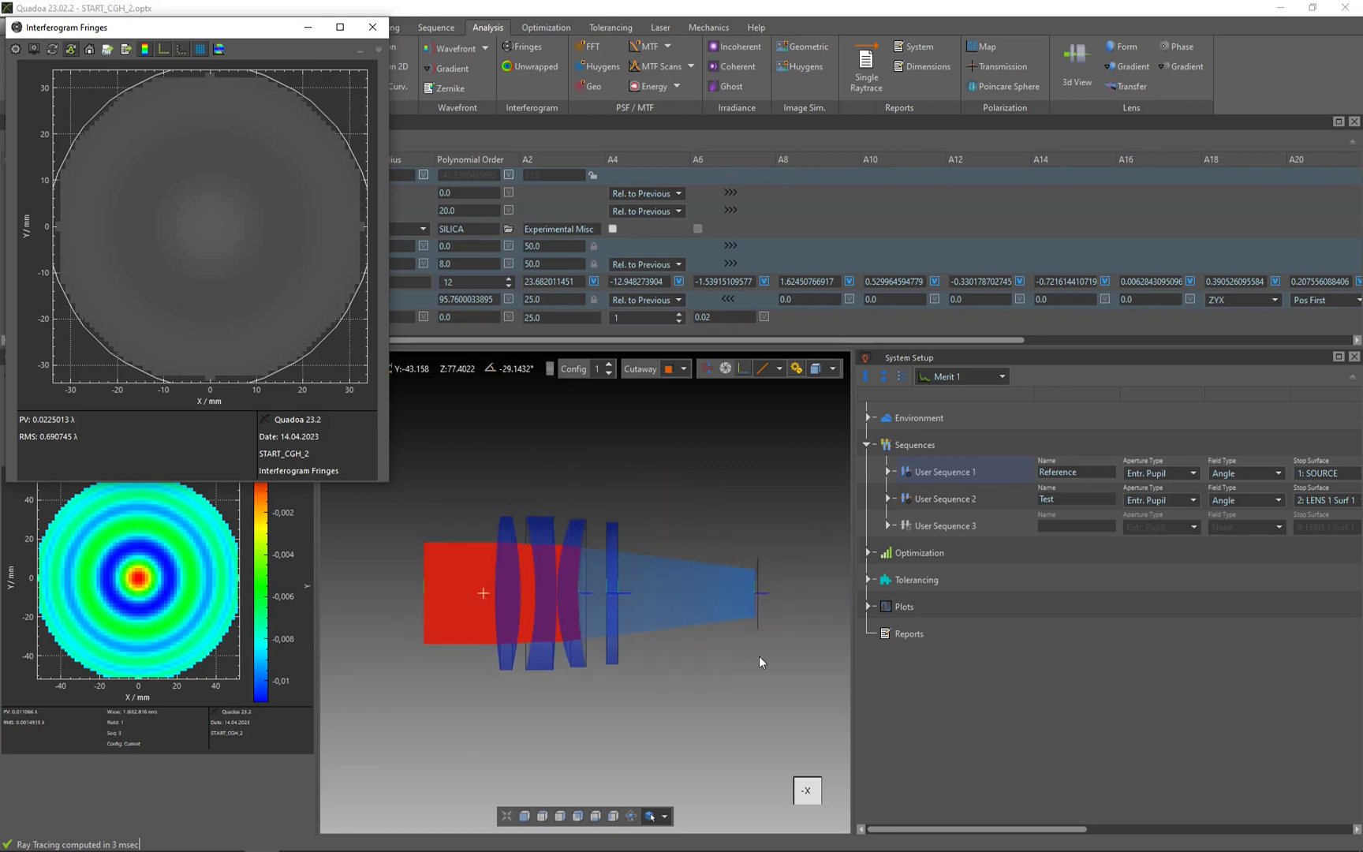
click(757, 589)
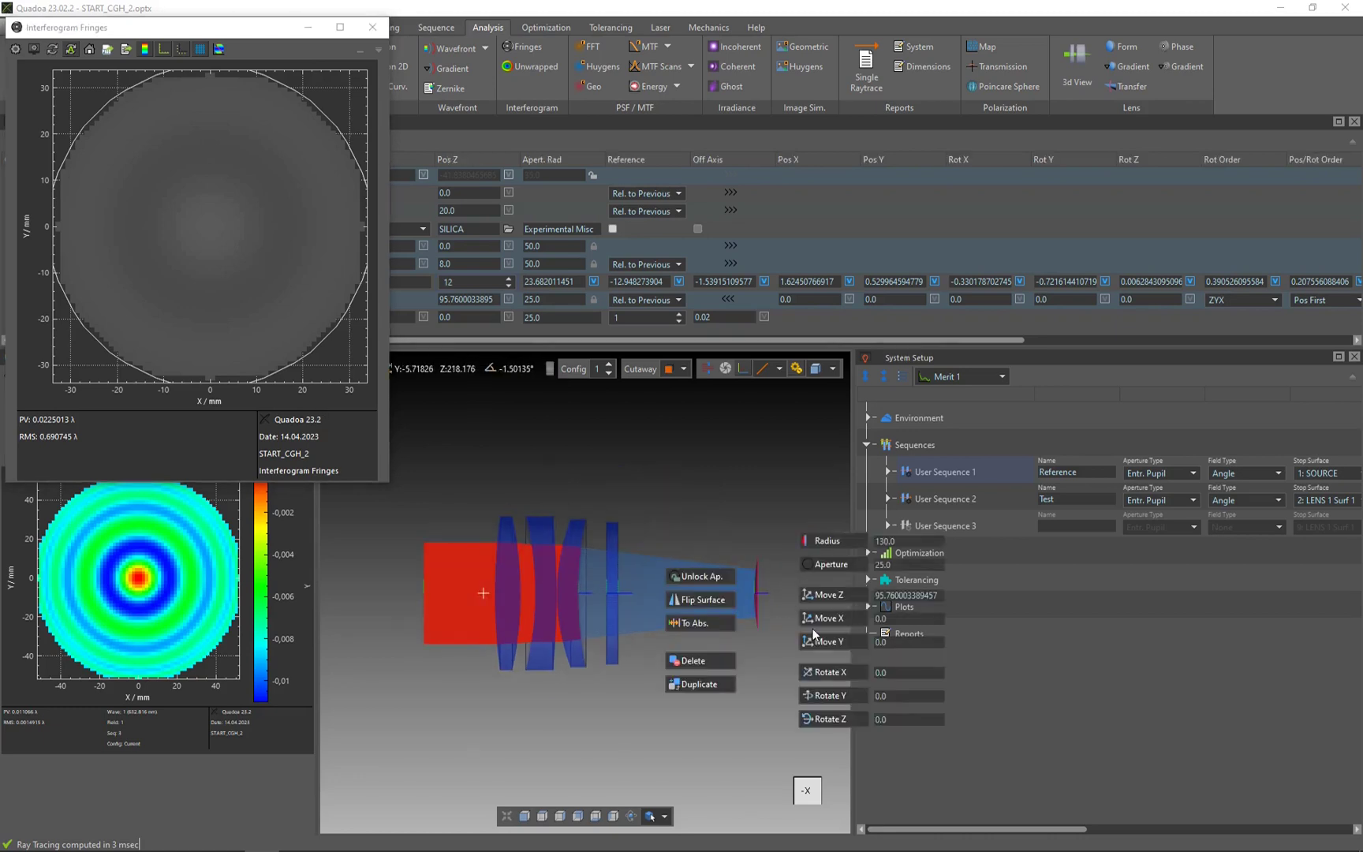
double_click(891, 644)
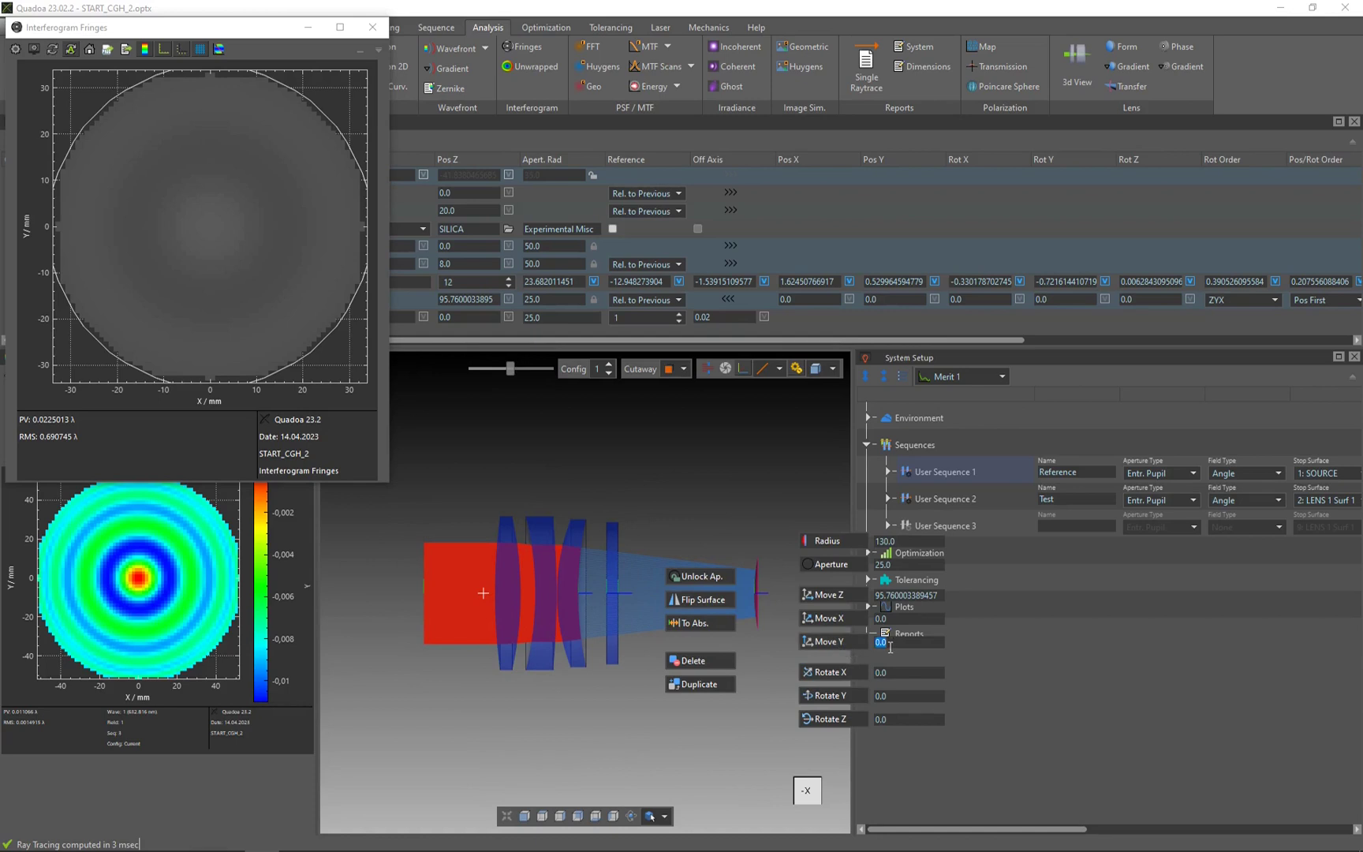
text(0.1)
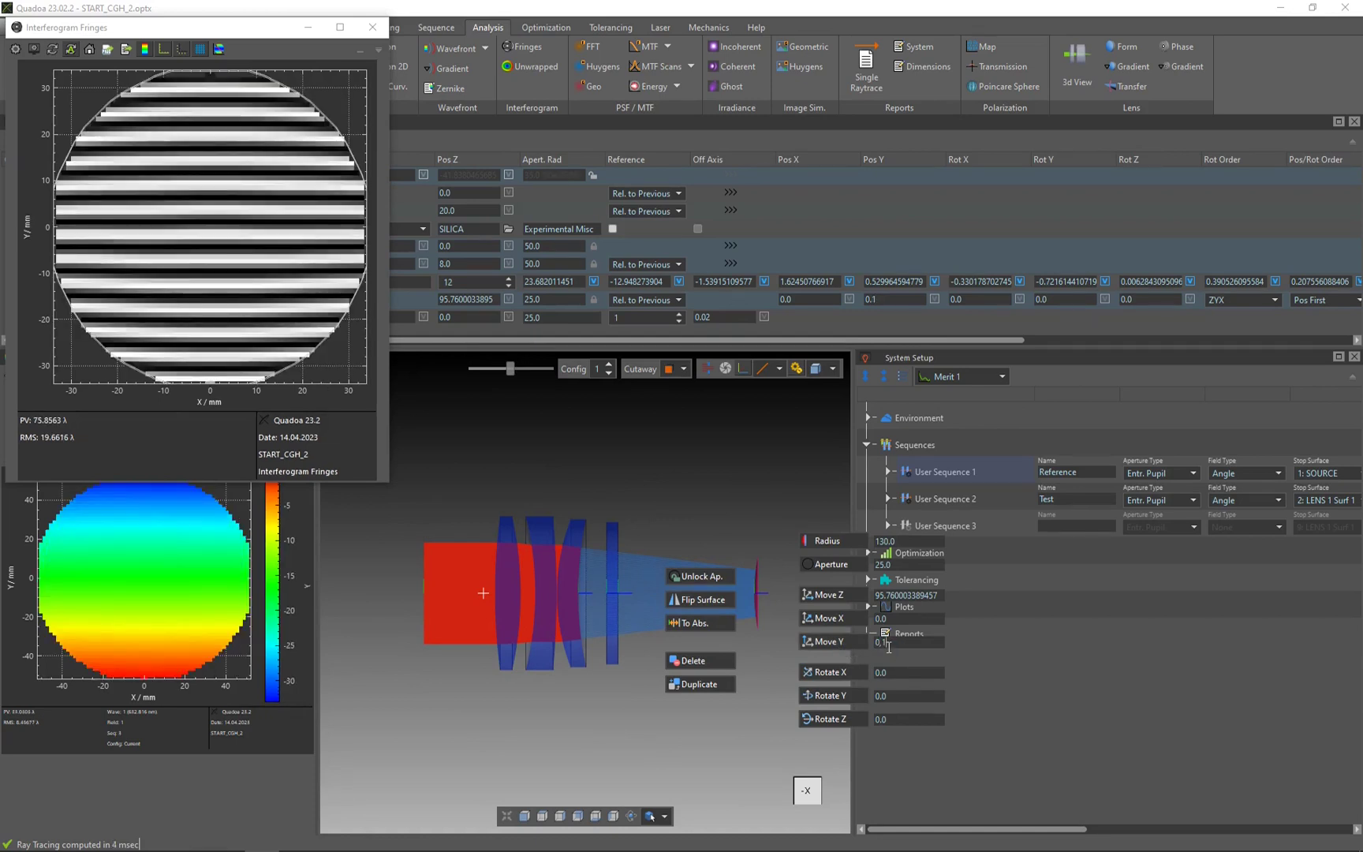